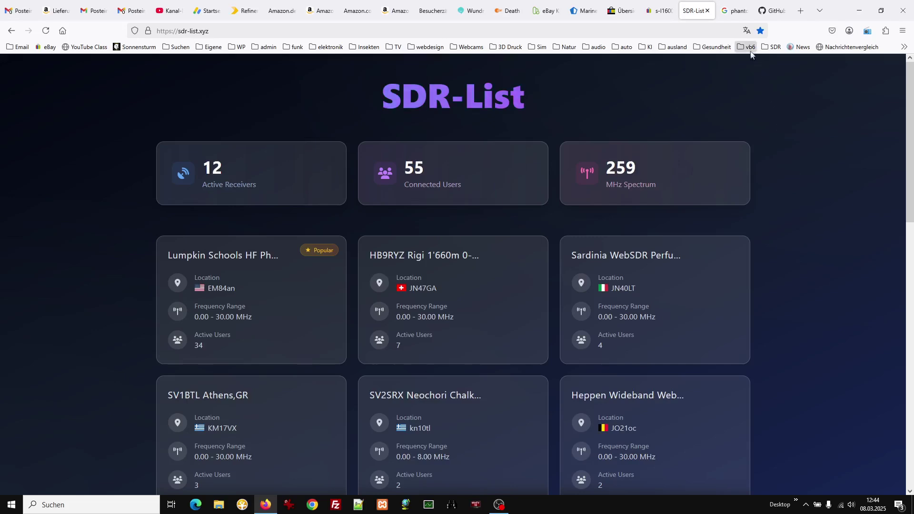
# Go from the phantom sdr Google results to the PhantomSDR GitHub repository page
pyautogui.click(733, 16)
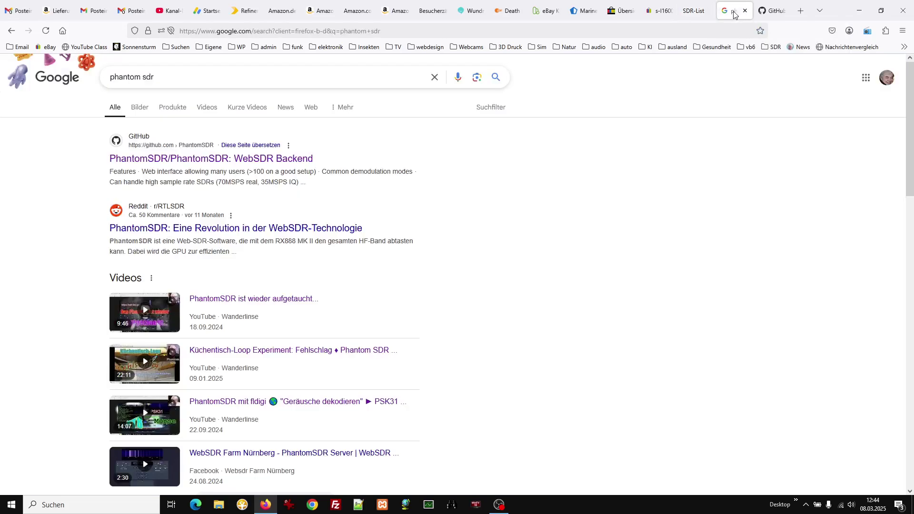
pyautogui.click(769, 10)
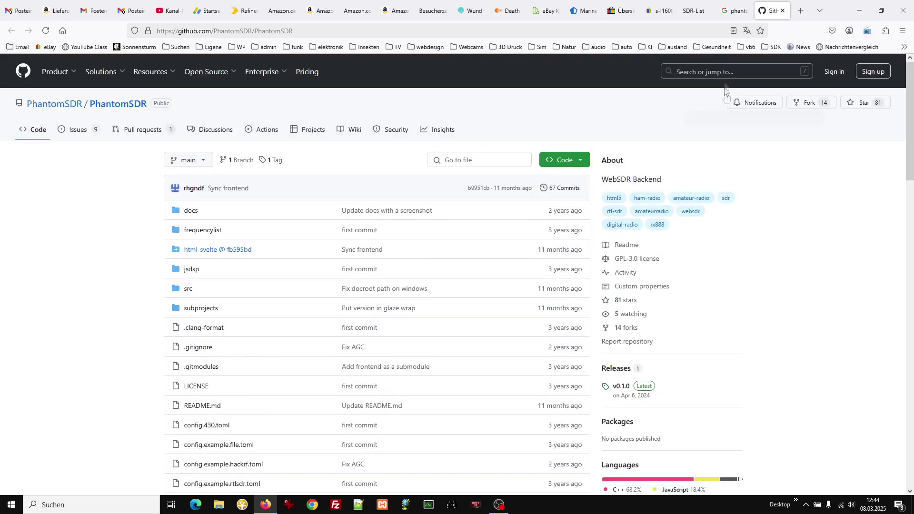
# Return to the SDR-List directory showing 12 active receivers and 55 connected users
pyautogui.click(694, 11)
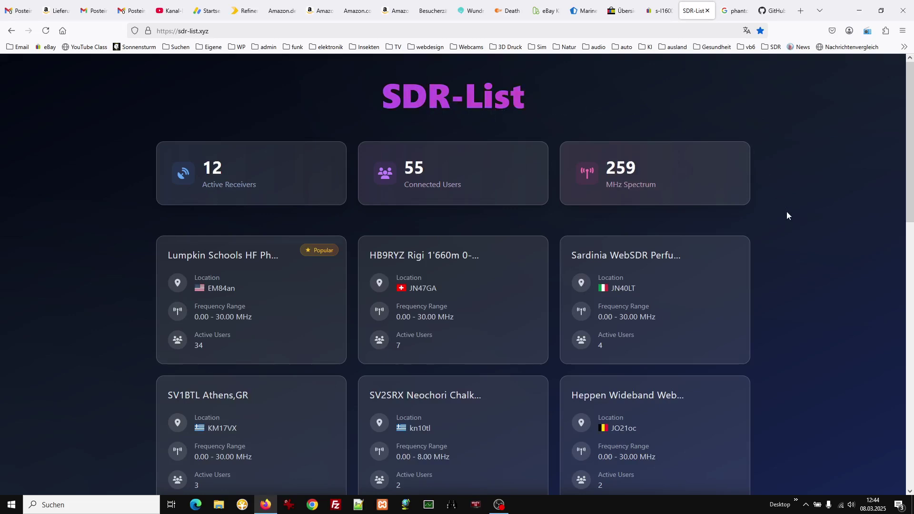
pyautogui.scroll(-3, 786, 212)
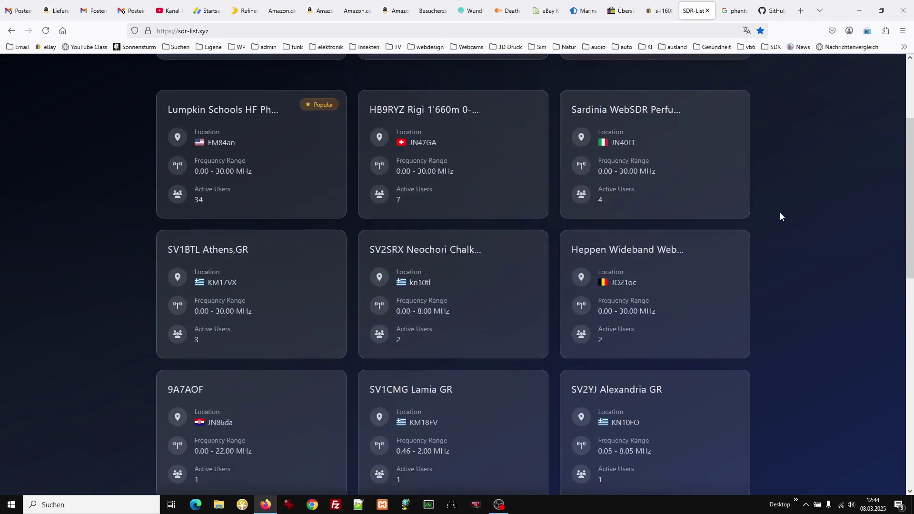
pyautogui.scroll(3, 781, 213)
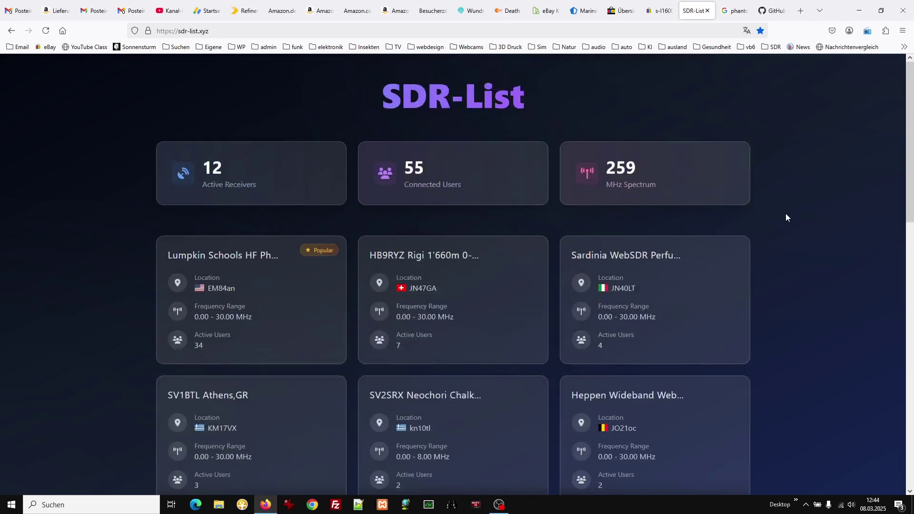
pyautogui.scroll(-6, 785, 216)
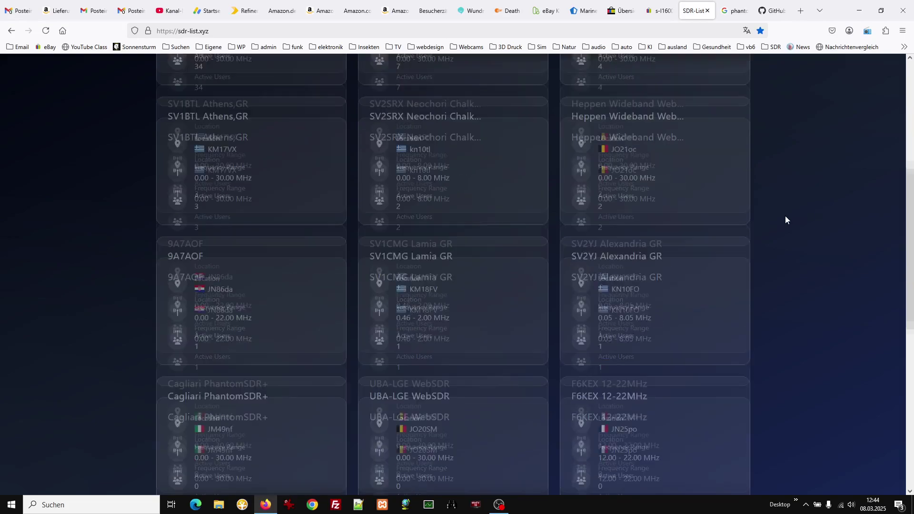
pyautogui.scroll(-7, 786, 220)
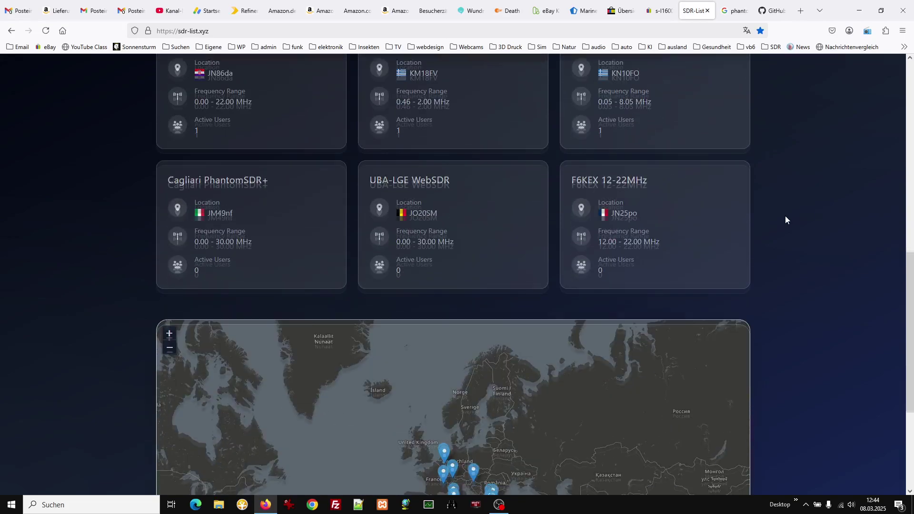
pyautogui.scroll(-1, 785, 220)
pyautogui.scroll(1, 785, 220)
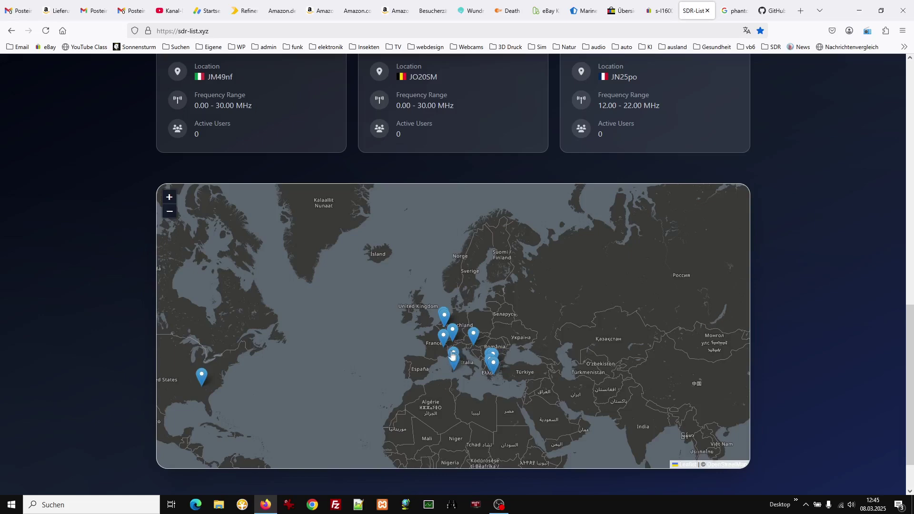
pyautogui.scroll(1, 444, 337)
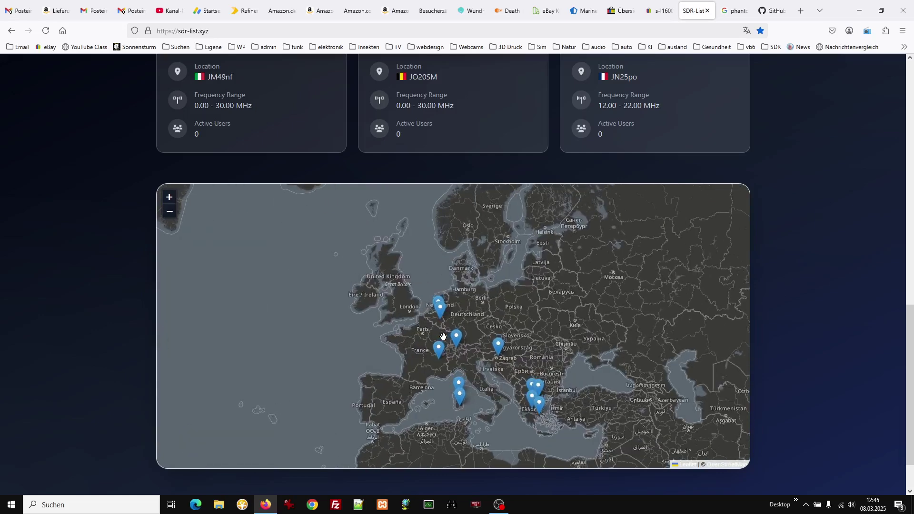
pyautogui.scroll(-1, 443, 336)
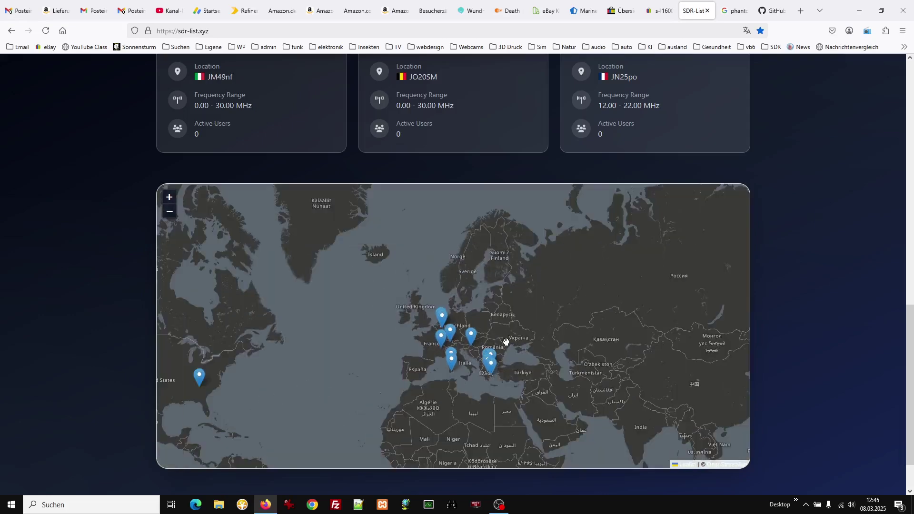
pyautogui.scroll(7, 822, 310)
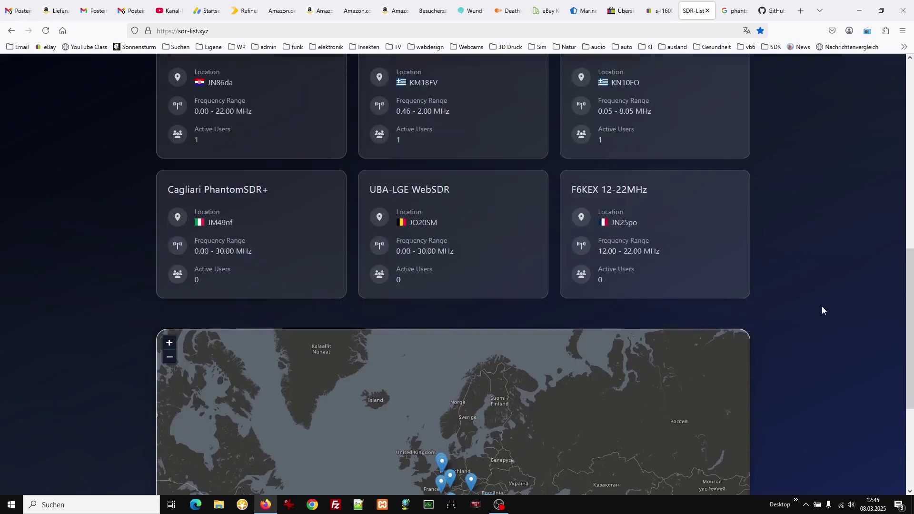
pyautogui.scroll(6, 821, 310)
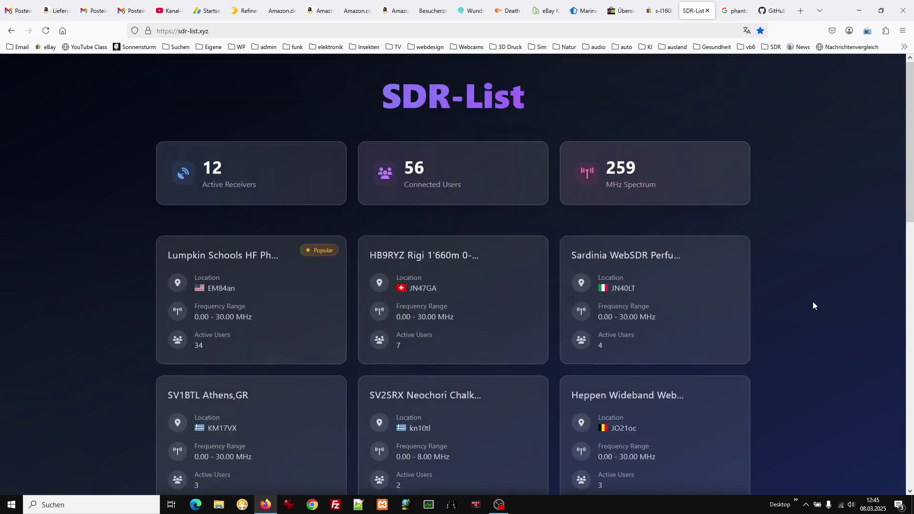
pyautogui.scroll(-2, 812, 301)
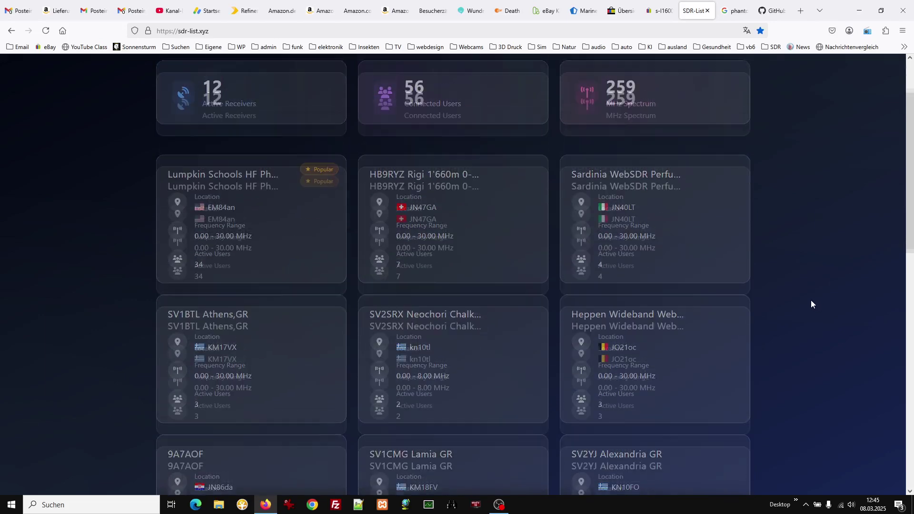
pyautogui.scroll(2, 810, 299)
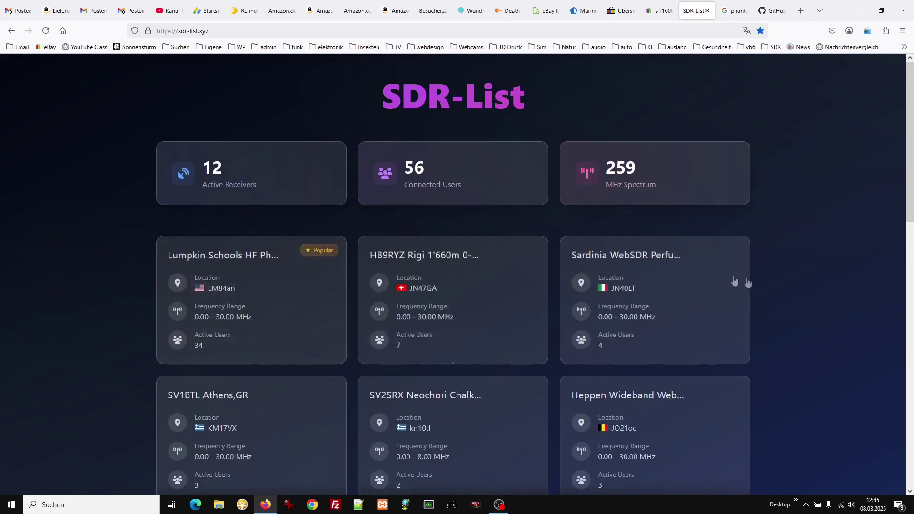
pyautogui.scroll(-2, 803, 288)
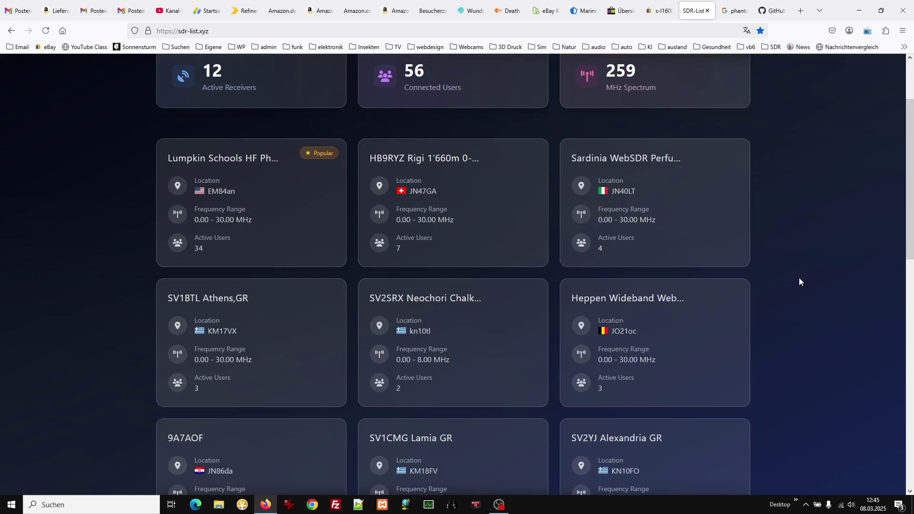
pyautogui.scroll(-3, 798, 278)
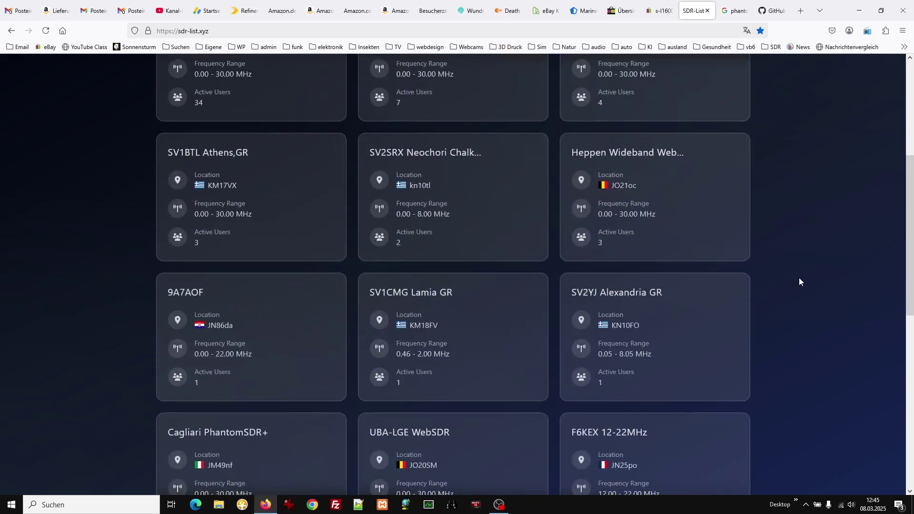
pyautogui.scroll(-4, 799, 279)
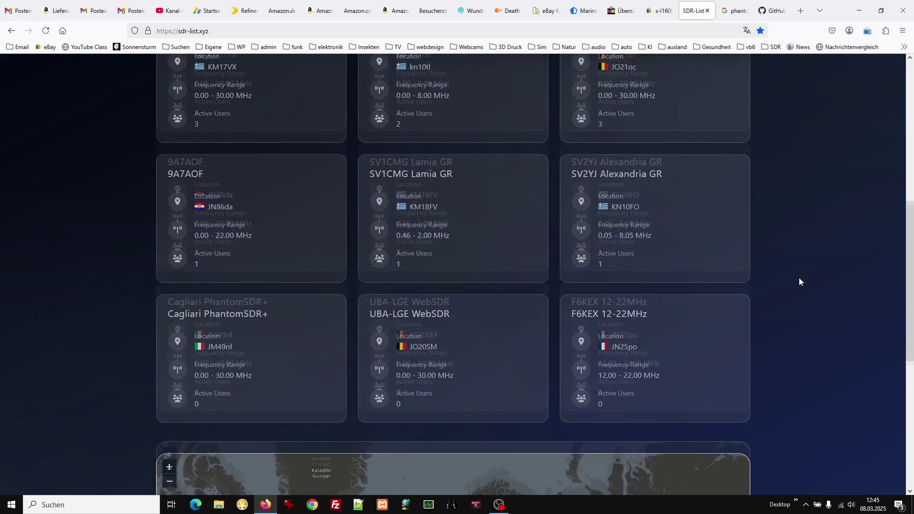
pyautogui.scroll(-4, 798, 281)
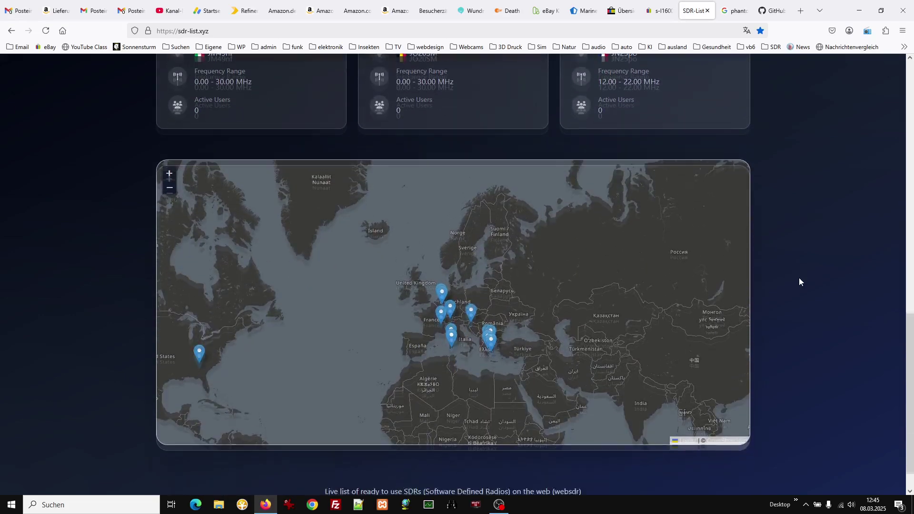
pyautogui.scroll(1, 798, 278)
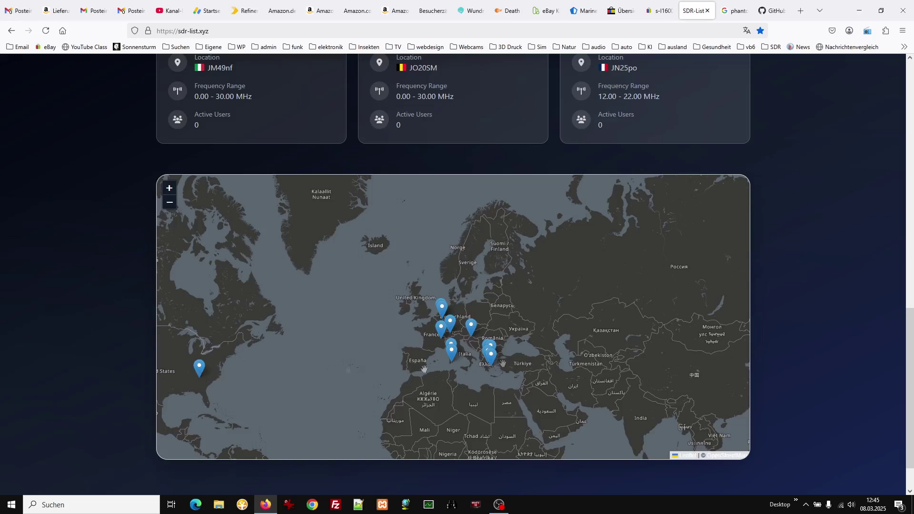
pyautogui.scroll(1, 812, 317)
pyautogui.scroll(15, 813, 314)
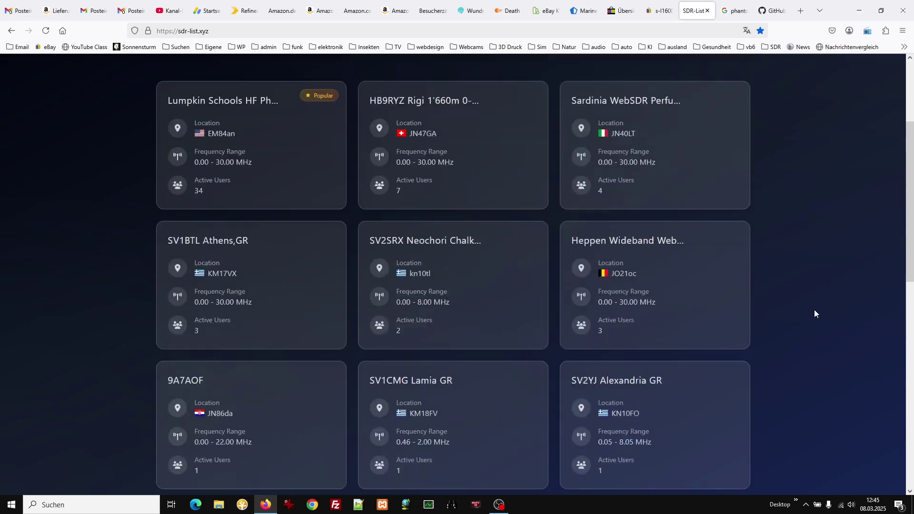
pyautogui.scroll(-2, 814, 313)
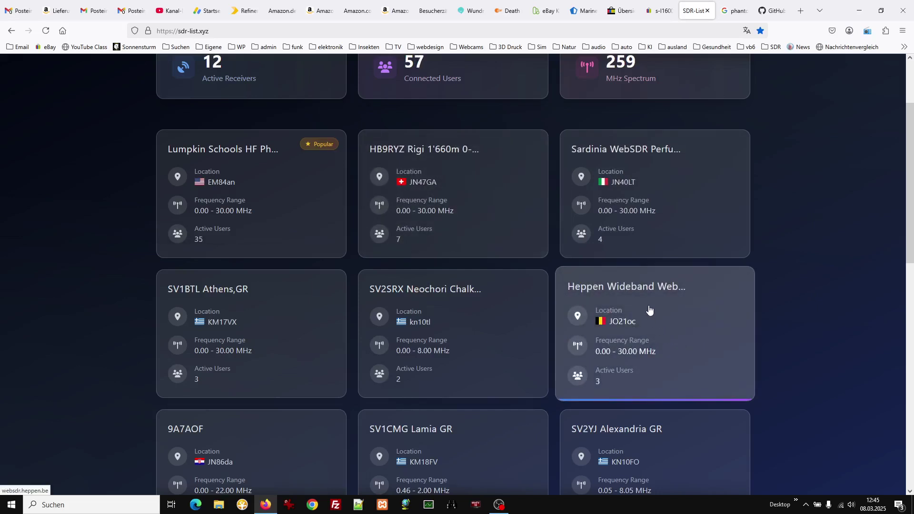
pyautogui.rightClick(648, 309)
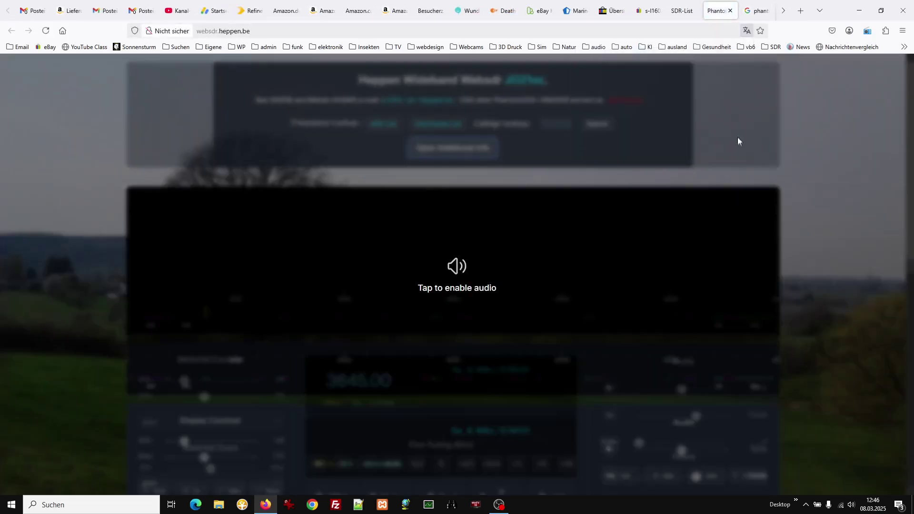
# Enable Heppen's audio, lower the volume to 24%, and show the station's setup details
pyautogui.click(456, 271)
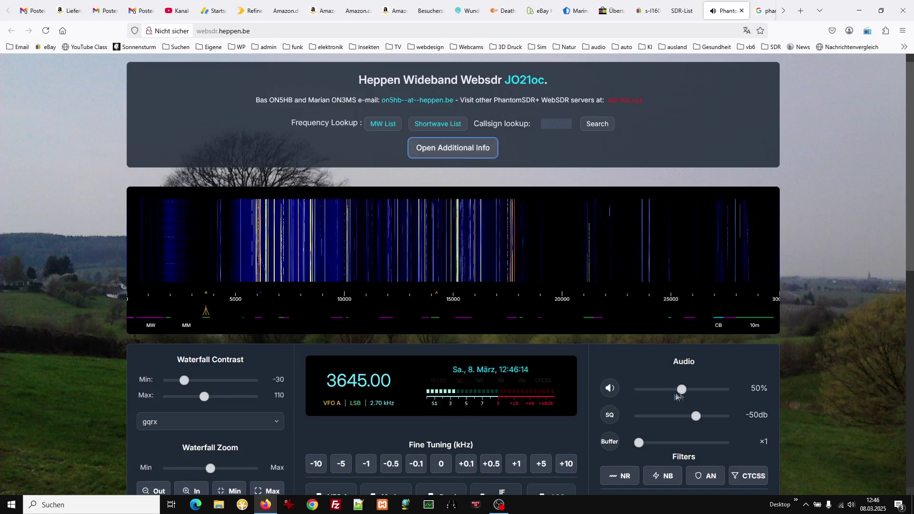
pyautogui.moveTo(682, 389); pyautogui.dragTo(660, 391)
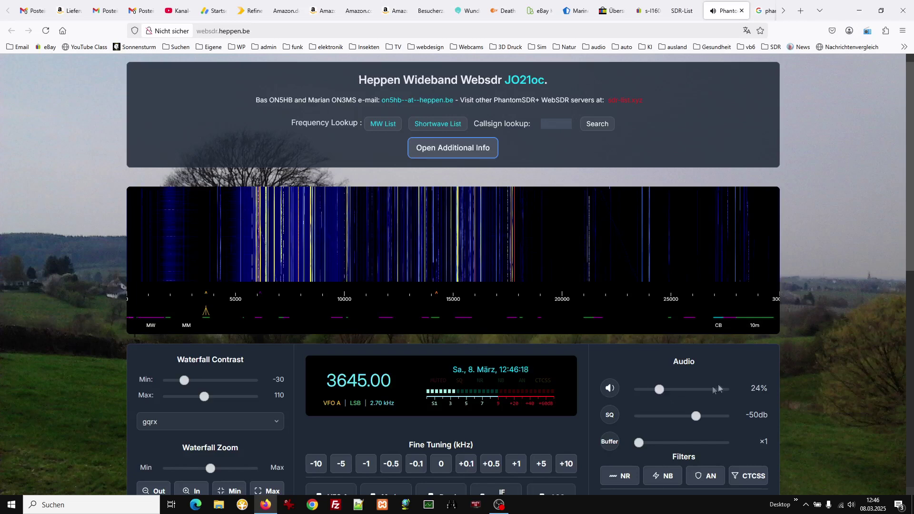
pyautogui.click(460, 154)
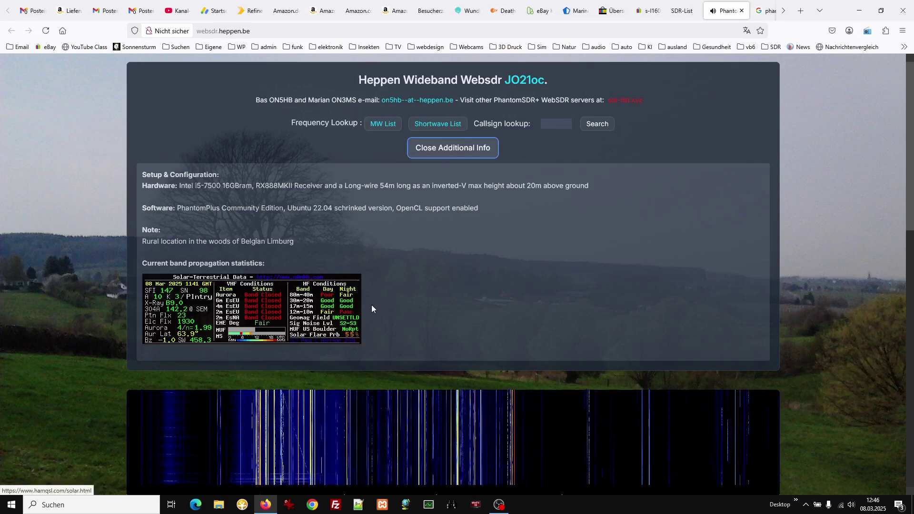
pyautogui.click(475, 149)
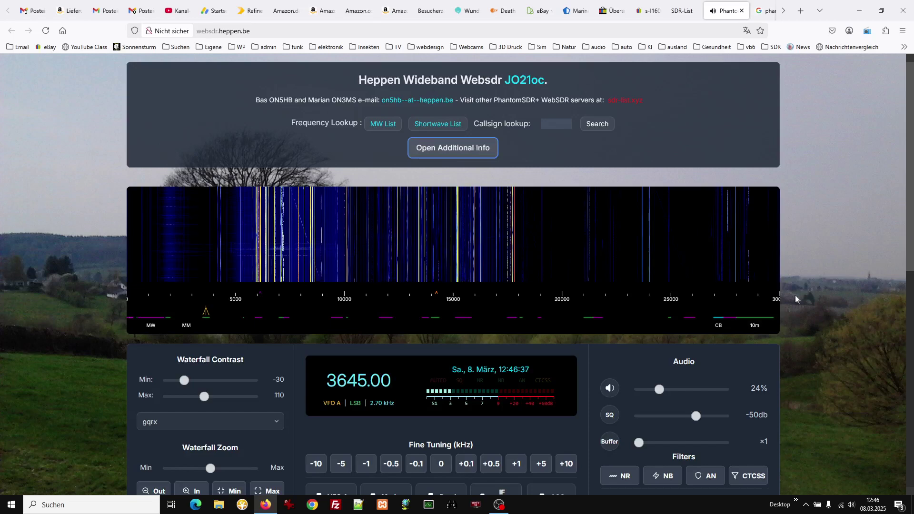
pyautogui.scroll(-1, 795, 295)
# Tune the Heppen receiver to 15250 kHz
pyautogui.scroll(-1, 796, 295)
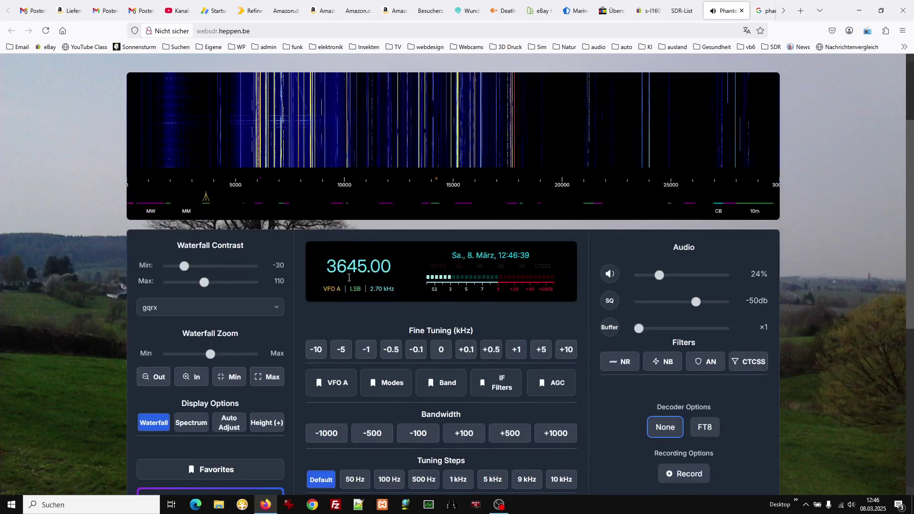
pyautogui.moveTo(326, 267); pyautogui.dragTo(365, 253)
pyautogui.write('1525')
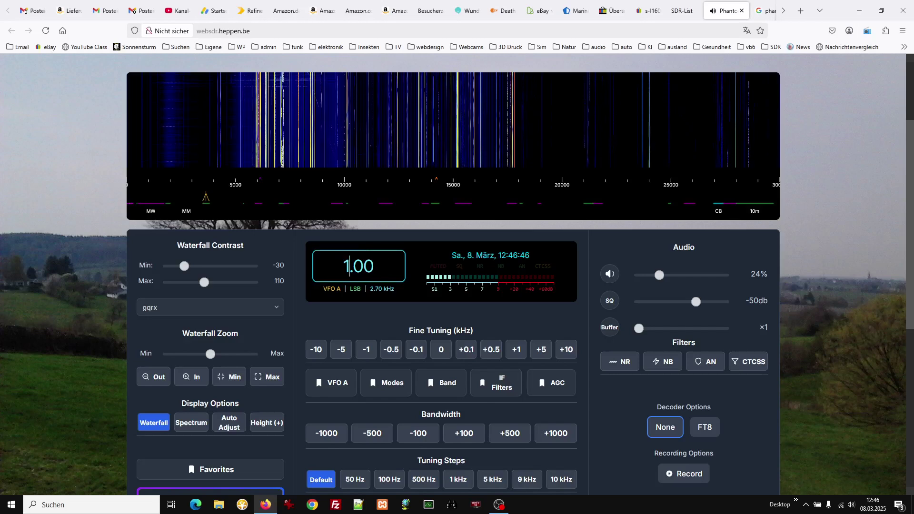
pyautogui.write('0')
pyautogui.press('Return')
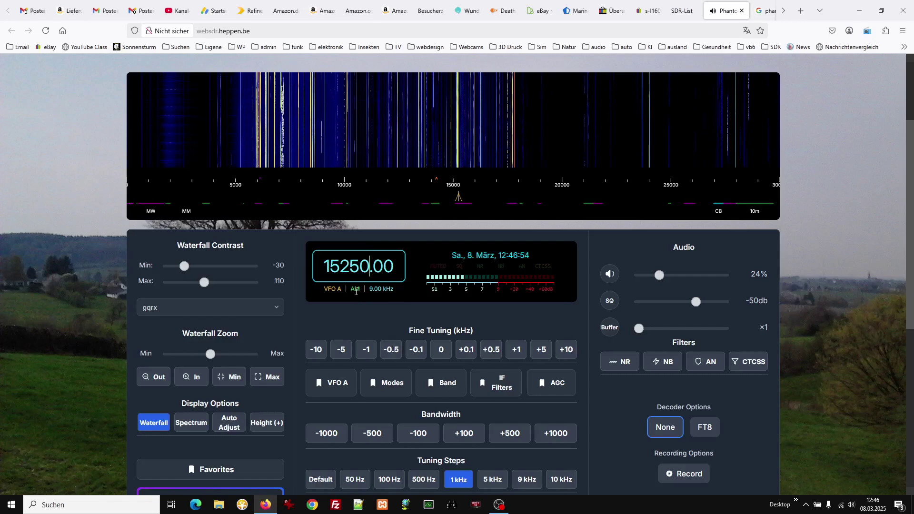
# Zoom the waterfall, tune onto the strong broadcast at 15225.16 kHz, and set volume to 50%
pyautogui.scroll(4, 464, 160)
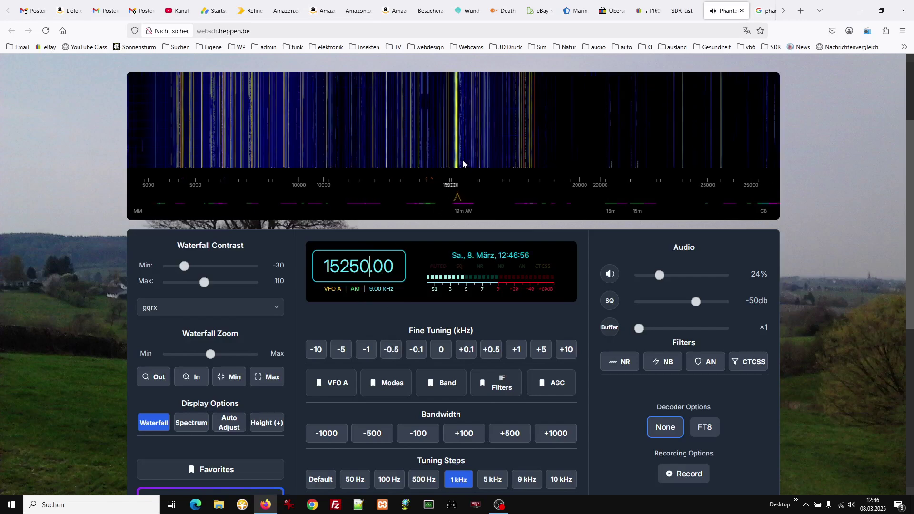
pyautogui.scroll(4, 457, 163)
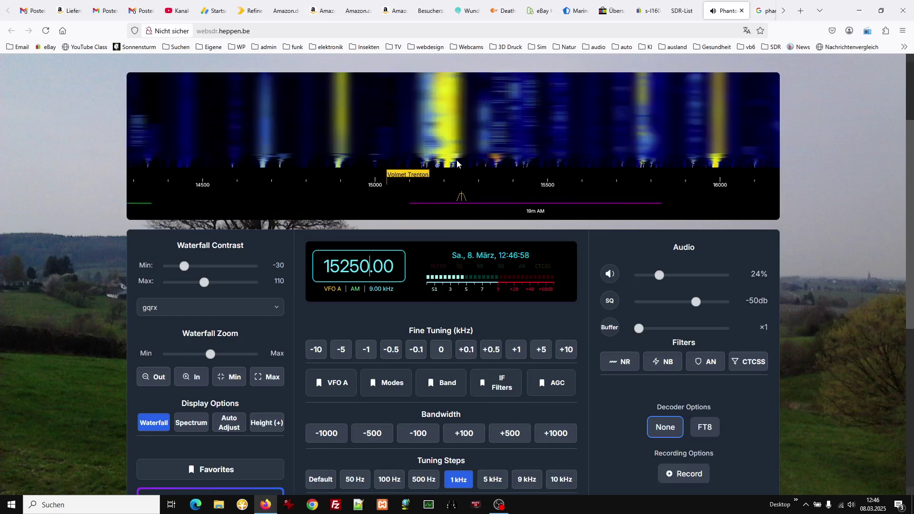
pyautogui.scroll(4, 456, 159)
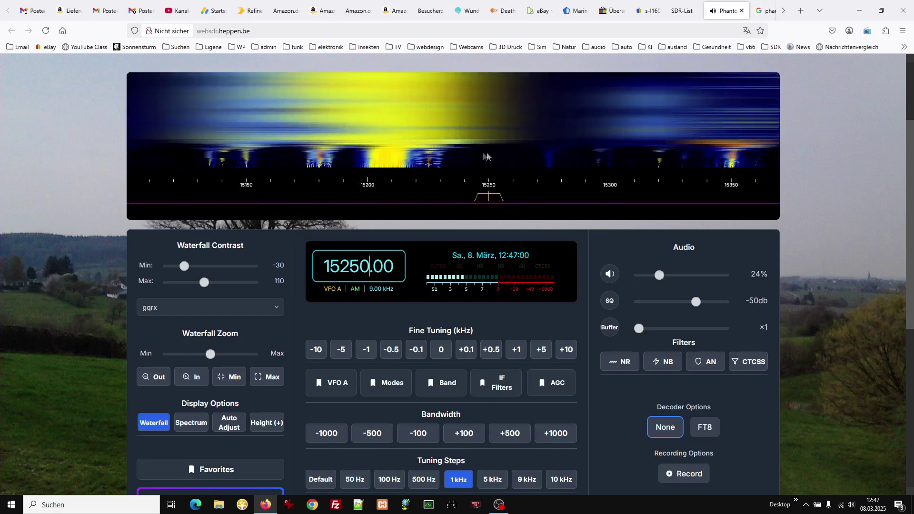
pyautogui.scroll(2, 489, 152)
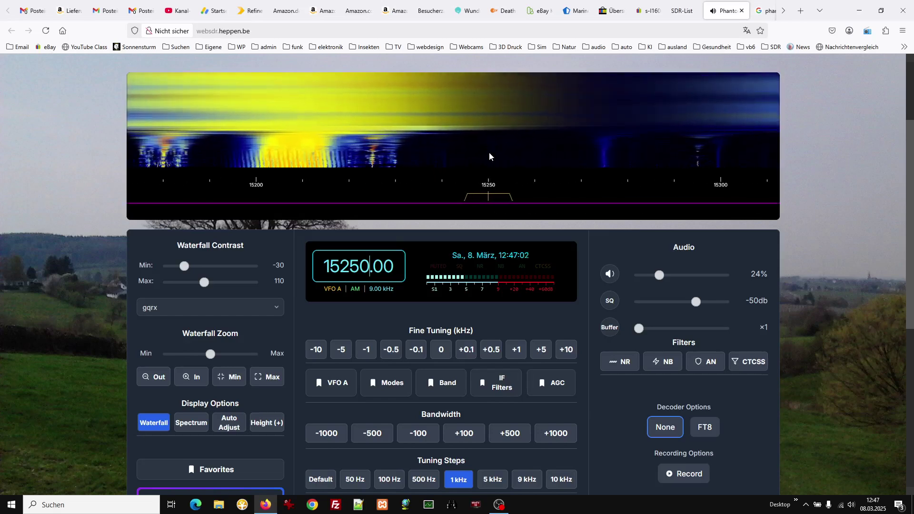
pyautogui.click(349, 184)
pyautogui.click(359, 193)
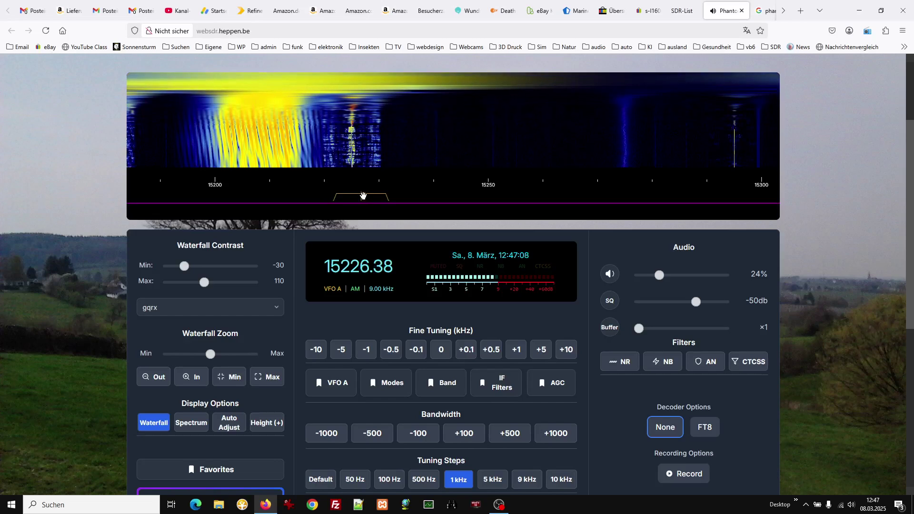
pyautogui.click(360, 196)
pyautogui.moveTo(360, 195); pyautogui.dragTo(352, 196)
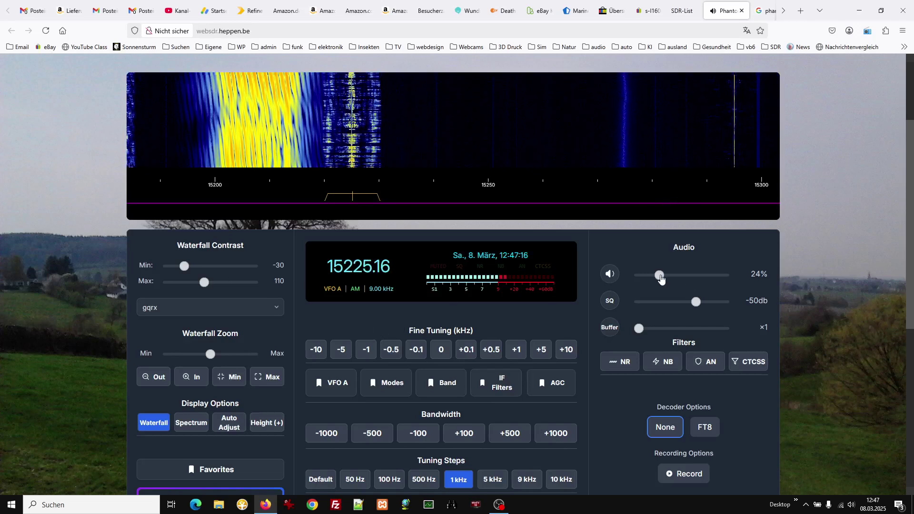
pyautogui.click(687, 281)
pyautogui.moveTo(687, 281); pyautogui.dragTo(682, 281)
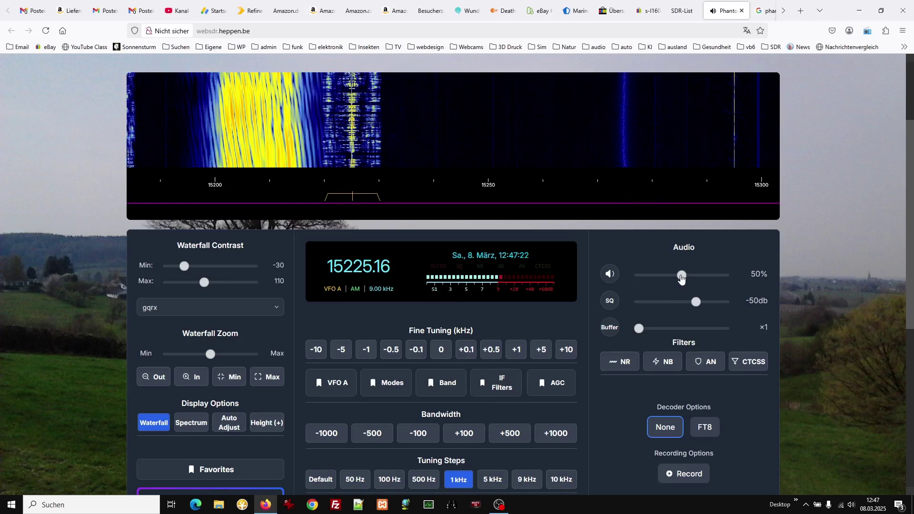
# Lower the volume to 25% and raise the waterfall contrast minimum toward -54/159
pyautogui.click(664, 276)
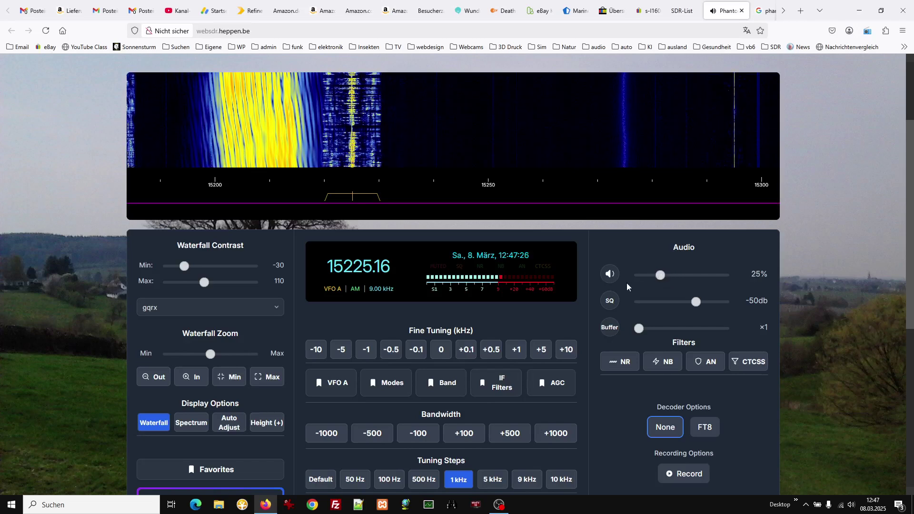
pyautogui.scroll(-3, 805, 275)
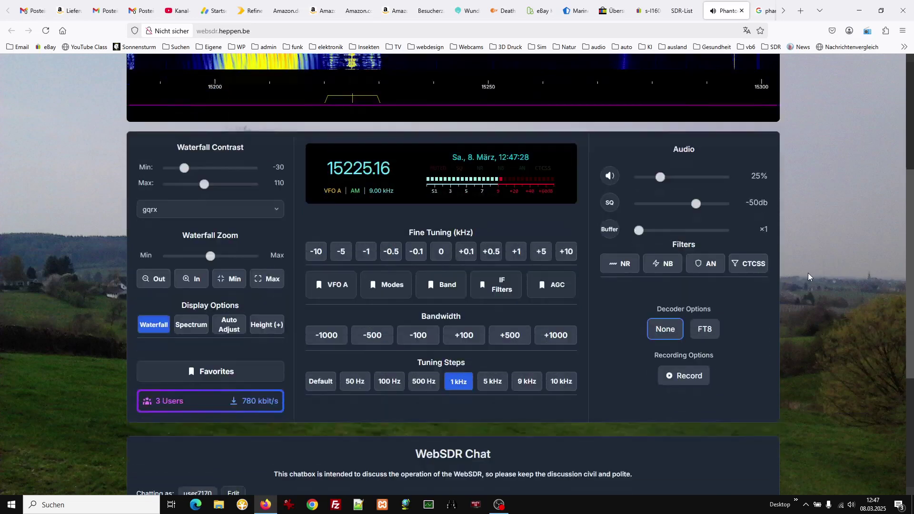
pyautogui.scroll(1, 808, 276)
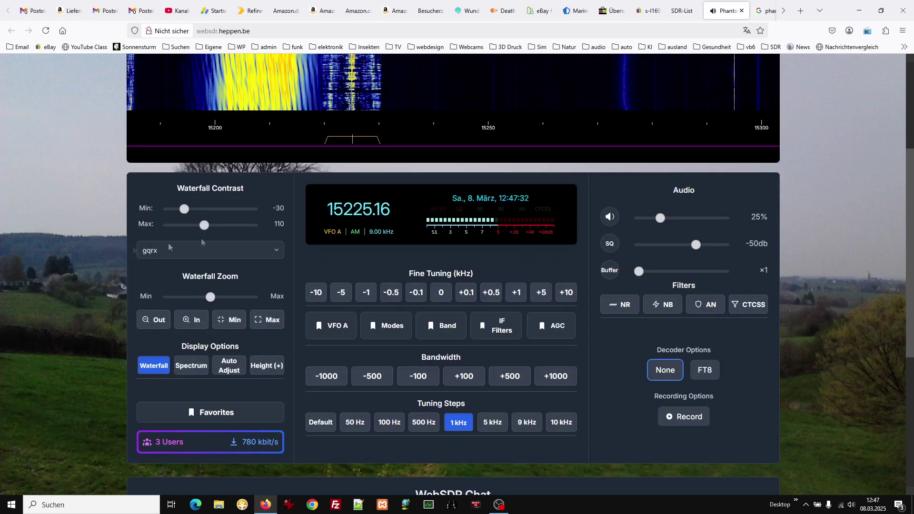
pyautogui.scroll(2, 167, 243)
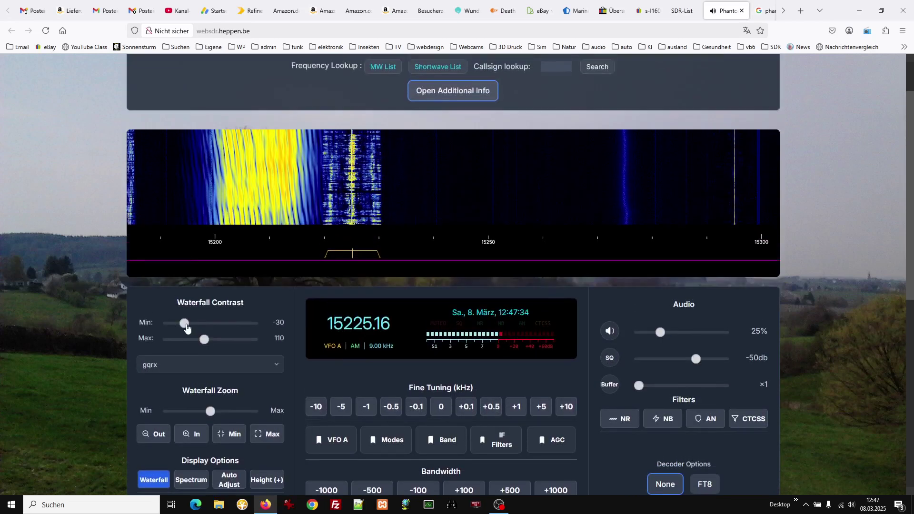
pyautogui.moveTo(184, 323); pyautogui.dragTo(220, 340)
# Try the twente, twentev2 and Spectrum waterfall colour palettes
pyautogui.scroll(-2, 188, 300)
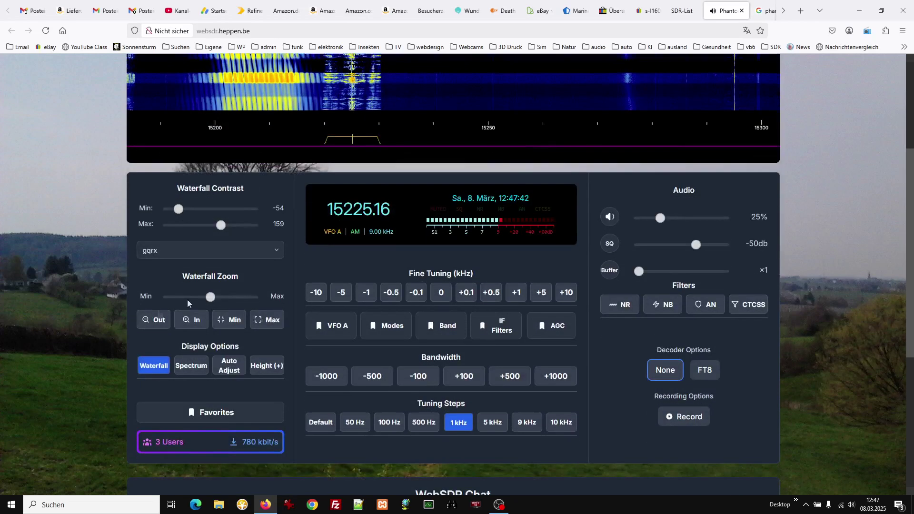
pyautogui.click(239, 255)
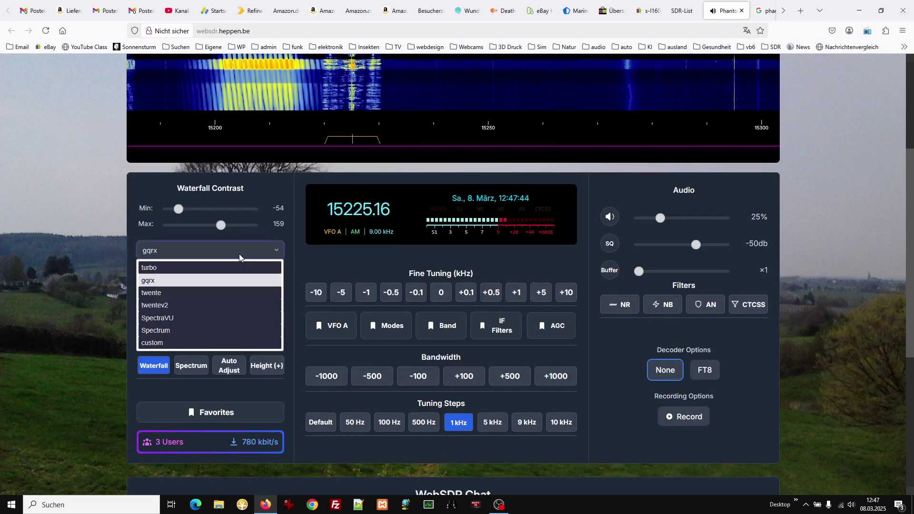
pyautogui.click(231, 295)
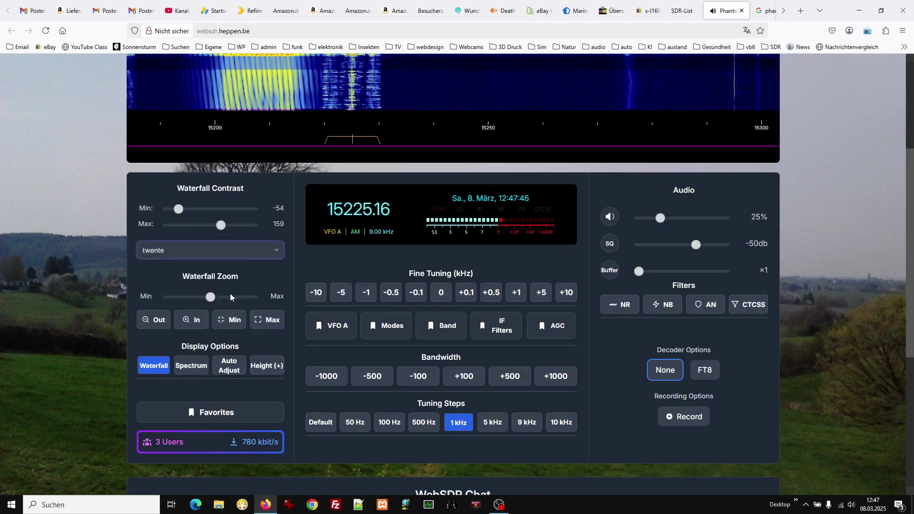
pyautogui.scroll(1, 86, 291)
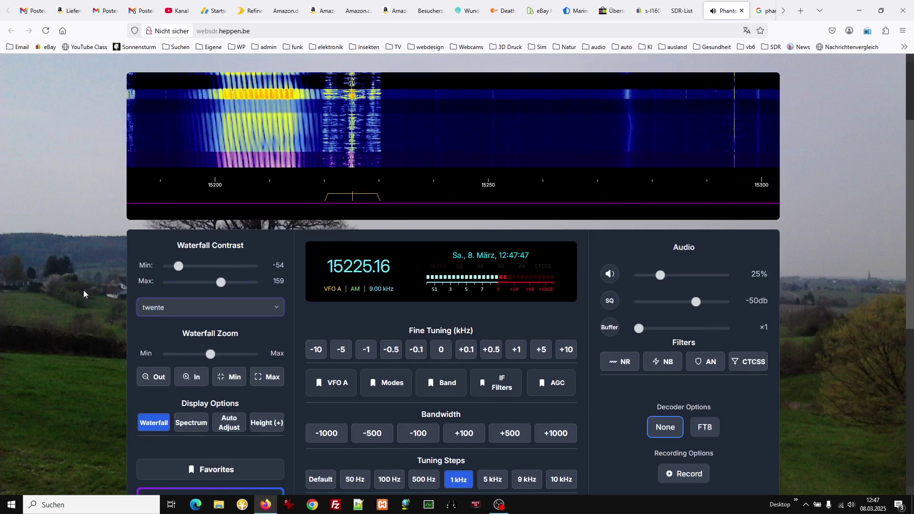
pyautogui.click(209, 309)
pyautogui.click(202, 366)
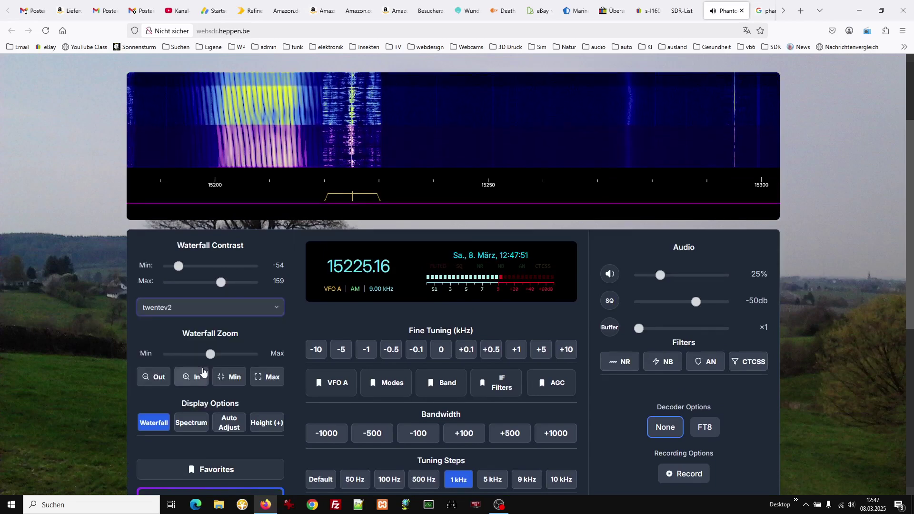
pyautogui.scroll(3, 70, 334)
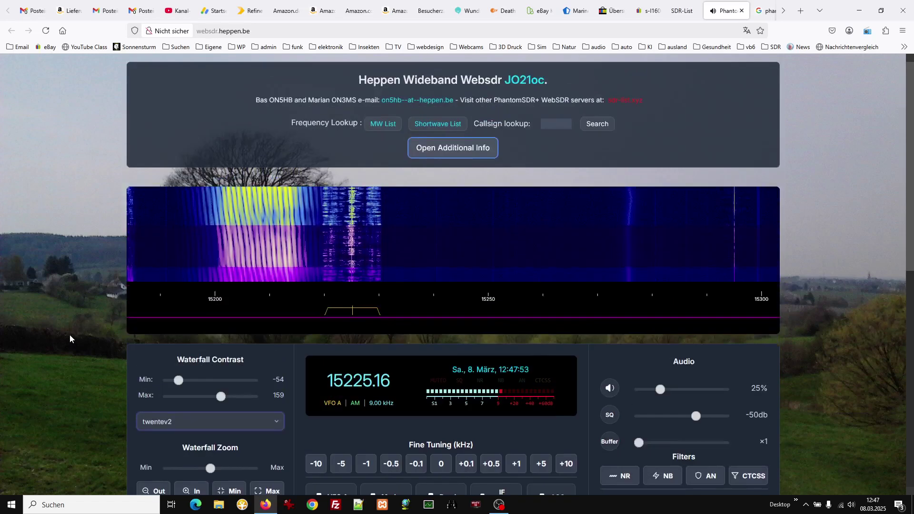
pyautogui.scroll(-4, 69, 333)
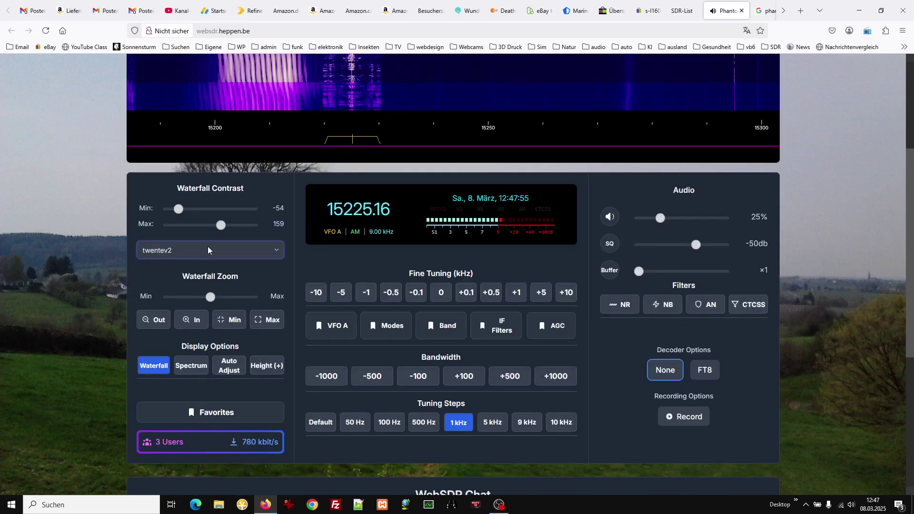
pyautogui.click(208, 247)
pyautogui.click(199, 334)
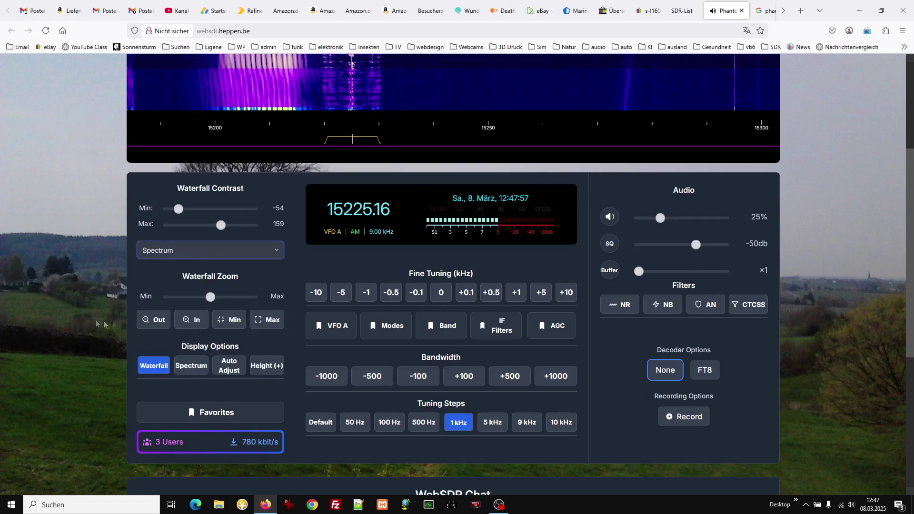
# Try the turbo palette, then settle back on gqrx
pyautogui.scroll(3, 70, 309)
pyautogui.scroll(-3, 69, 309)
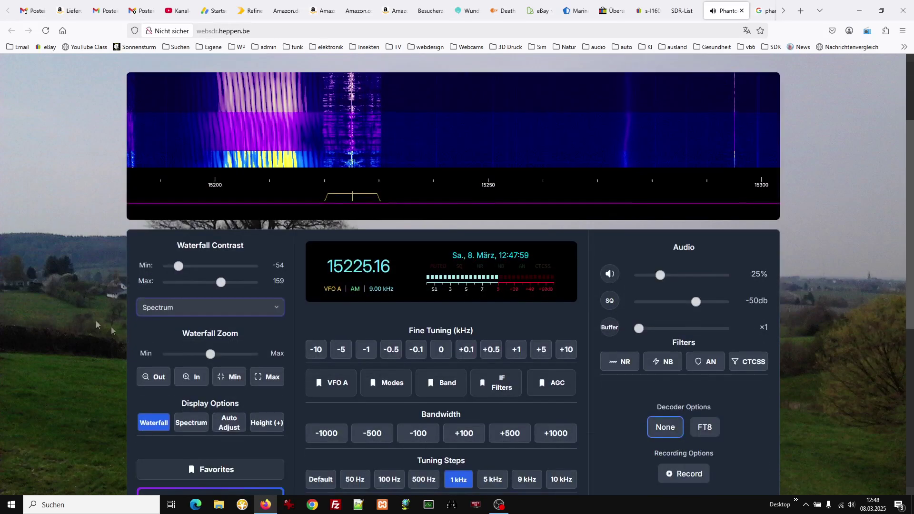
pyautogui.click(159, 307)
pyautogui.click(160, 325)
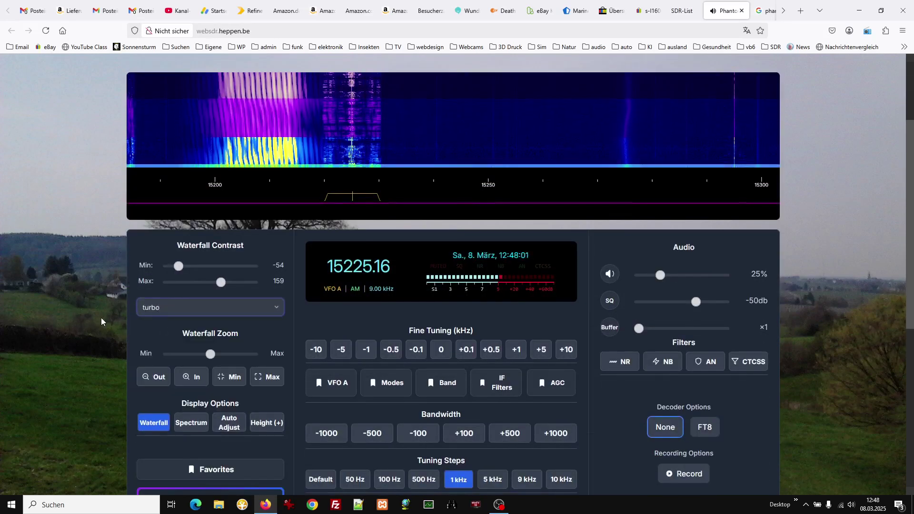
pyautogui.click(162, 307)
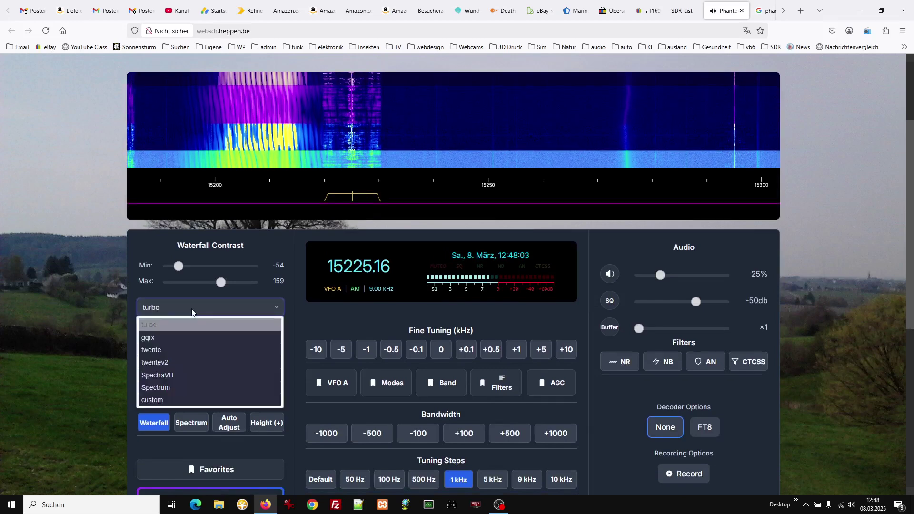
pyautogui.click(181, 337)
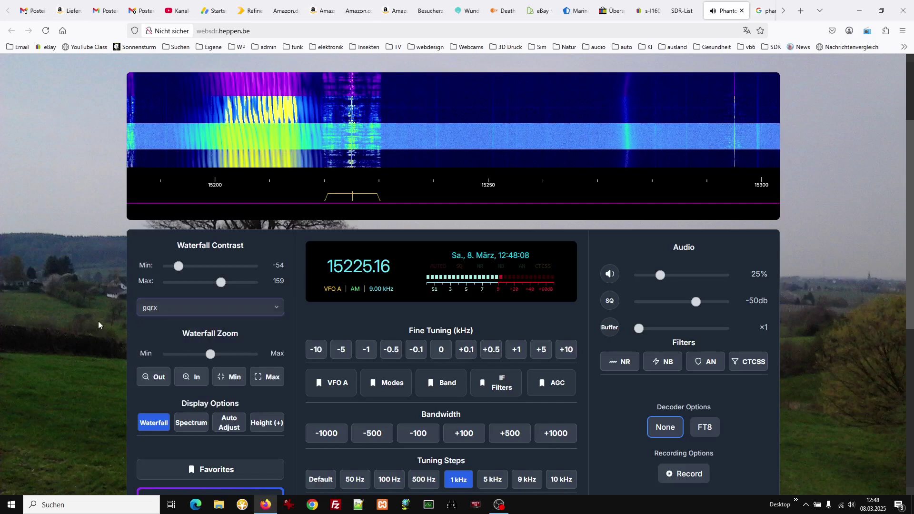
pyautogui.scroll(-2, 98, 321)
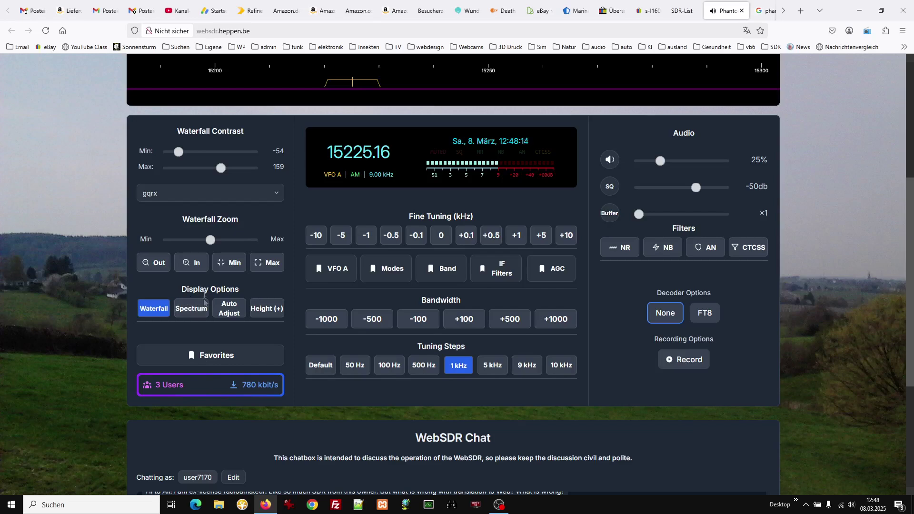
# Briefly show the spectrum graph, turn on Auto Adjust, then hide the spectrum again
pyautogui.click(192, 309)
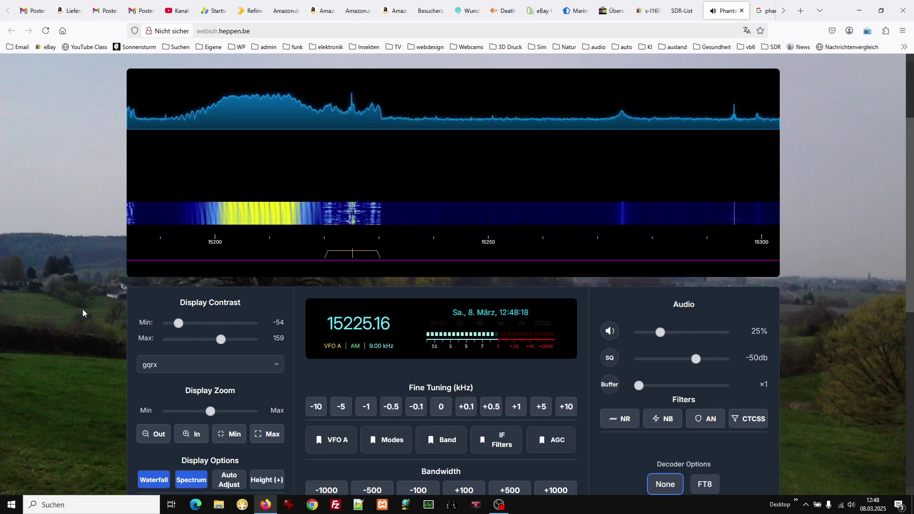
pyautogui.scroll(1, 65, 284)
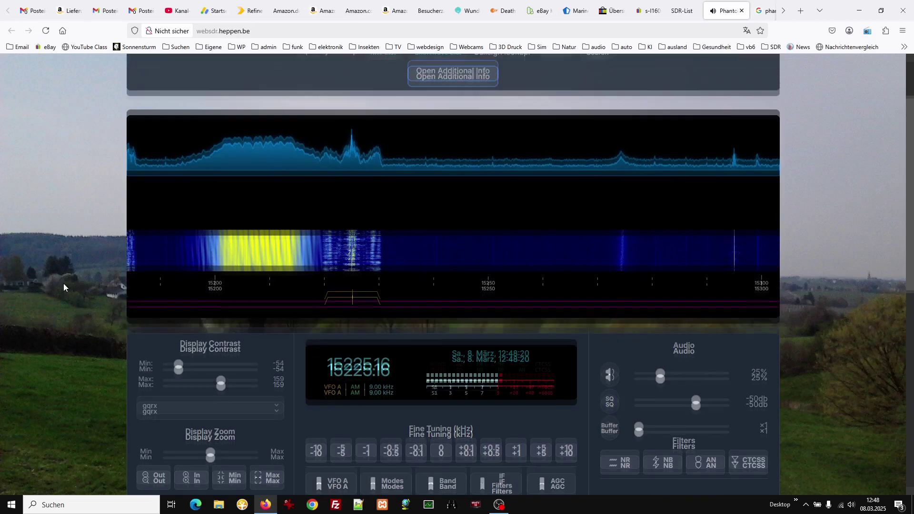
pyautogui.scroll(-4, 64, 281)
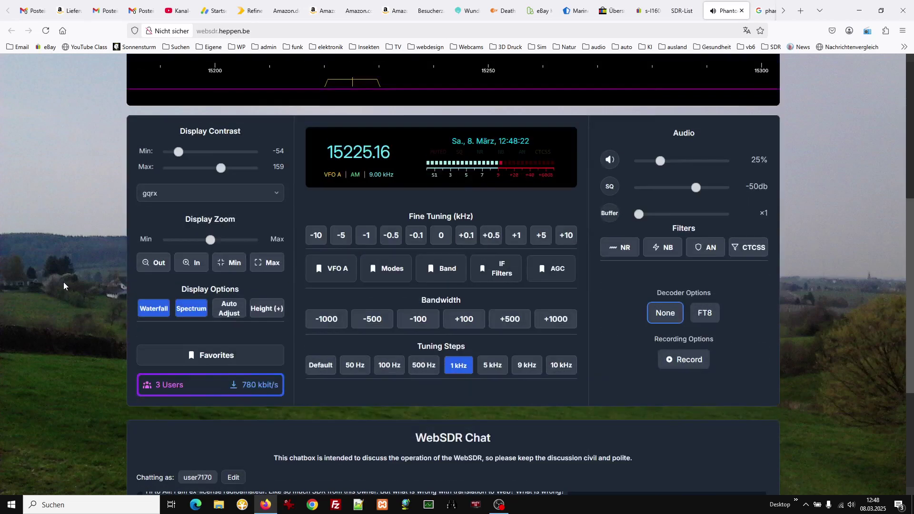
pyautogui.click(232, 313)
pyautogui.scroll(3, 50, 319)
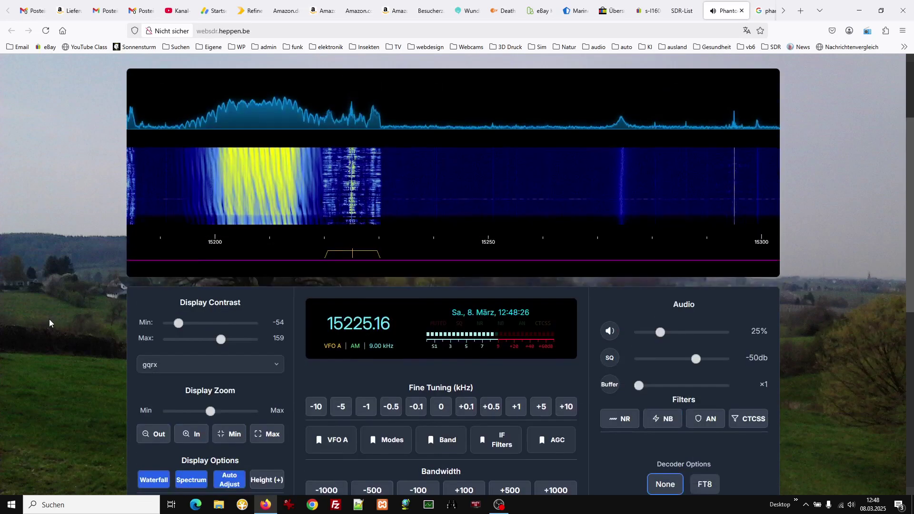
pyautogui.scroll(-3, 141, 357)
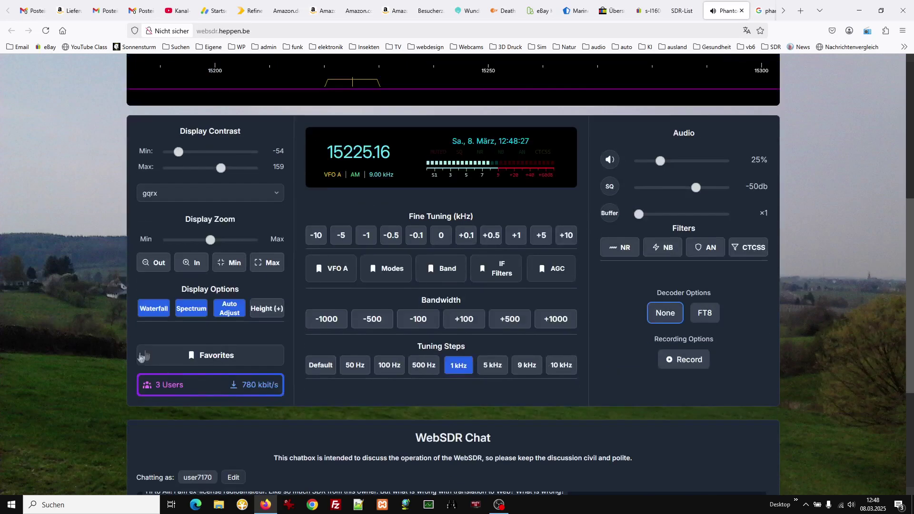
pyautogui.click(193, 308)
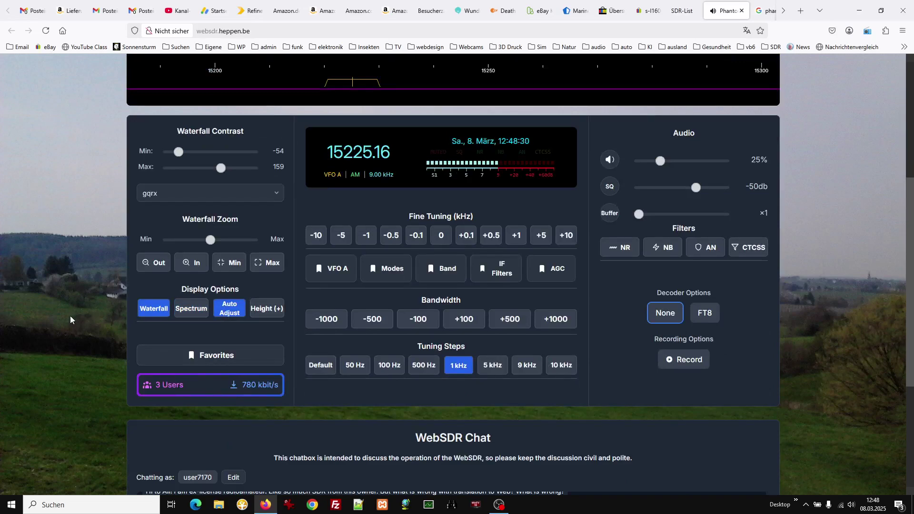
pyautogui.scroll(4, 70, 315)
pyautogui.scroll(-4, 70, 315)
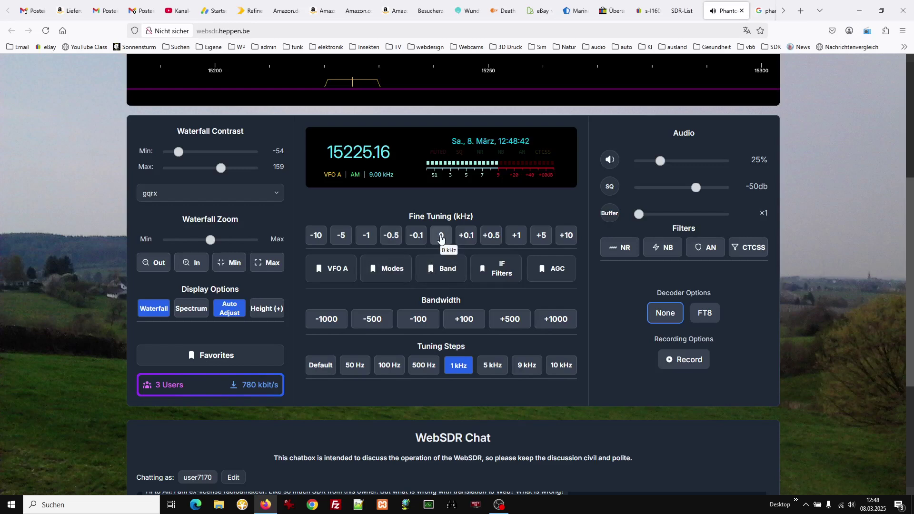
# Drop the fractional offset so the receiver sits at exactly 15225.00 kHz AM
pyautogui.click(441, 239)
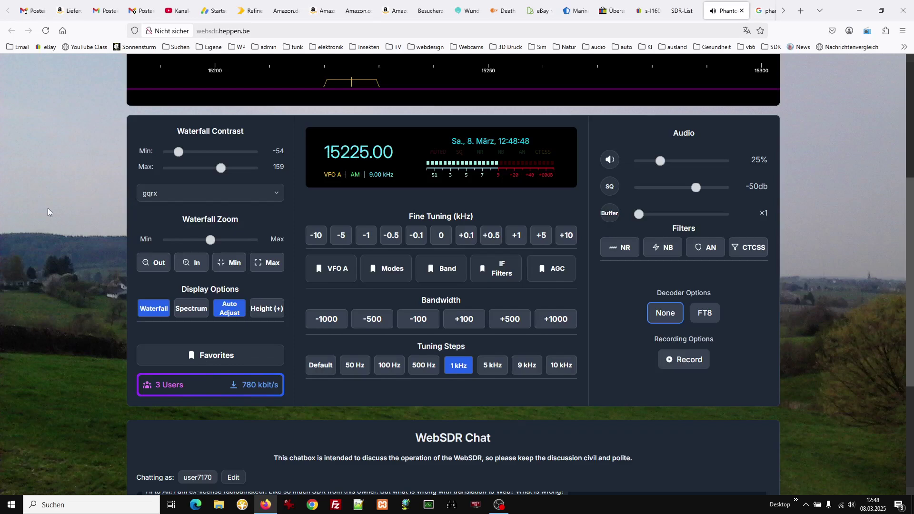
pyautogui.scroll(2, 48, 207)
pyautogui.scroll(-2, 47, 208)
pyautogui.scroll(3, 64, 208)
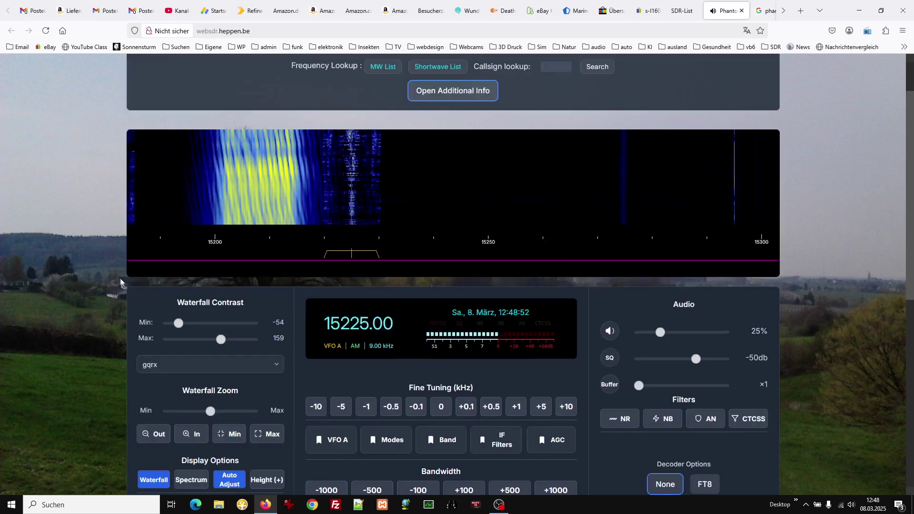
# Adjust the waterfall contrast minimum, trying -2 and 23 before settling at -44
pyautogui.click(191, 323)
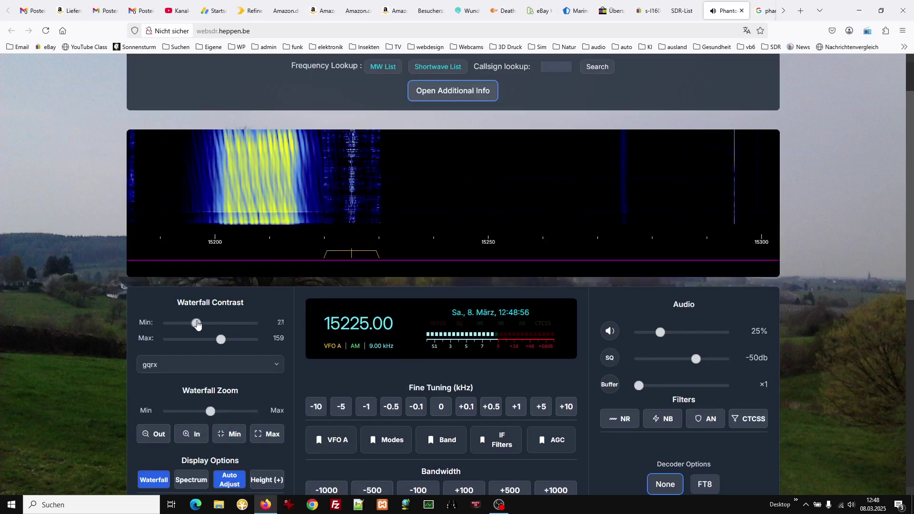
pyautogui.moveTo(191, 324); pyautogui.dragTo(233, 339)
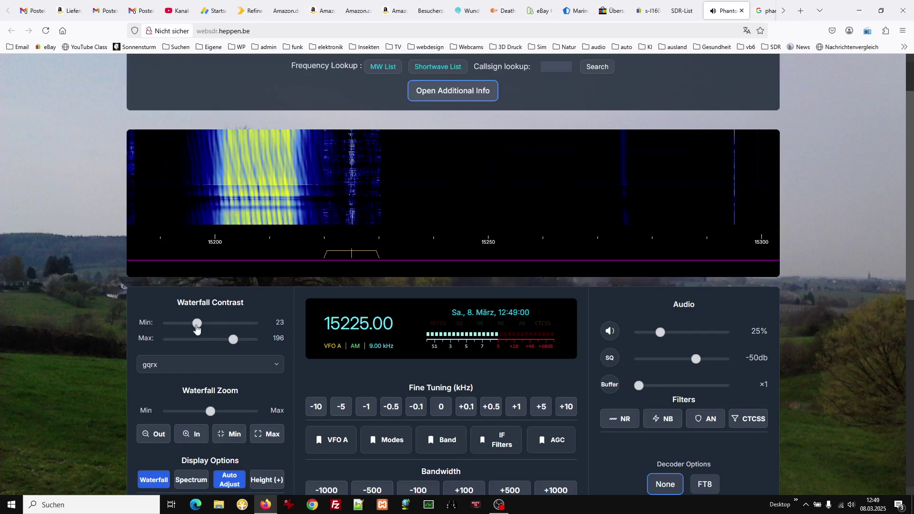
pyautogui.click(178, 324)
pyautogui.moveTo(179, 325); pyautogui.dragTo(181, 324)
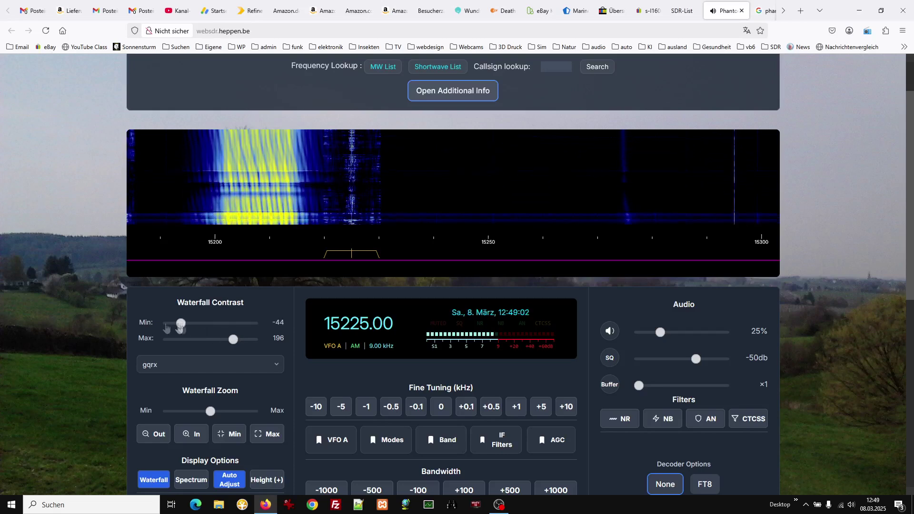
pyautogui.scroll(-3, 71, 300)
pyautogui.scroll(-1, 71, 297)
pyautogui.scroll(1, 72, 297)
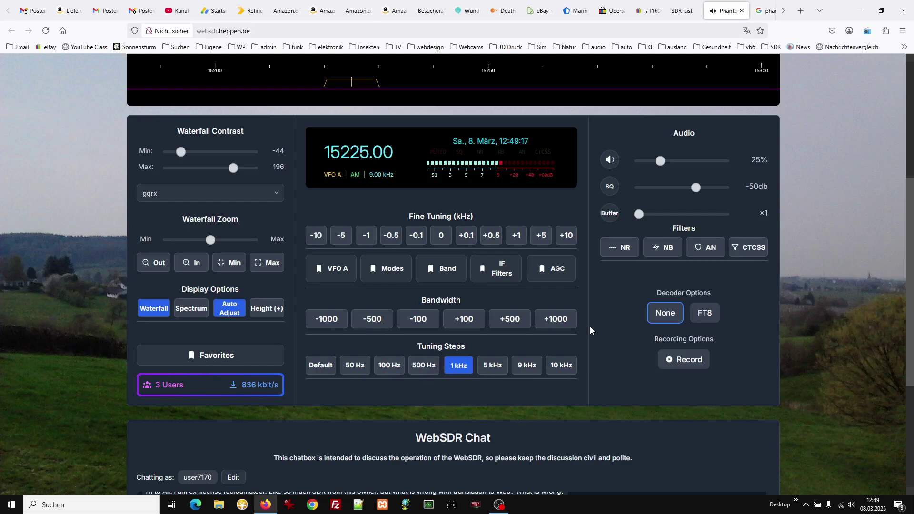
pyautogui.scroll(4, 374, 256)
# Narrow the AM passband to 8.74 kHz and step the frequency to 15224.00 kHz
pyautogui.moveTo(374, 256); pyautogui.dragTo(381, 255)
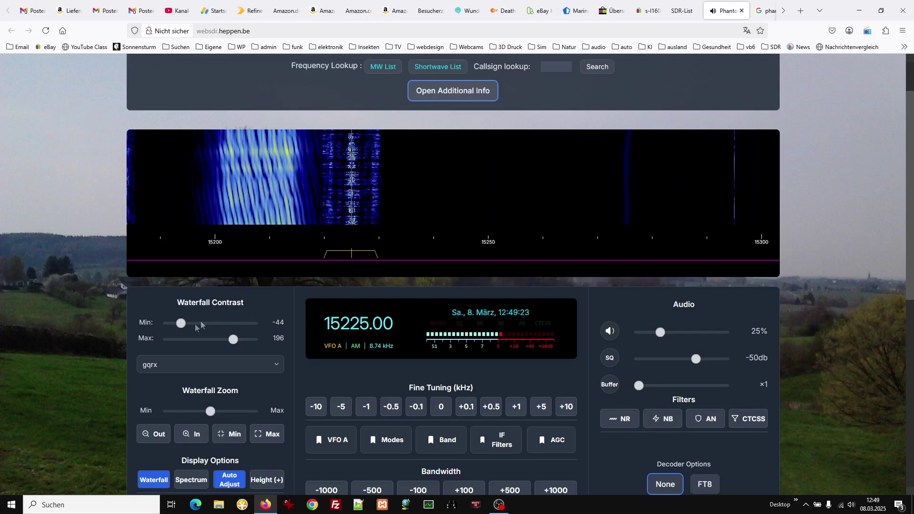
pyautogui.scroll(-4, 88, 325)
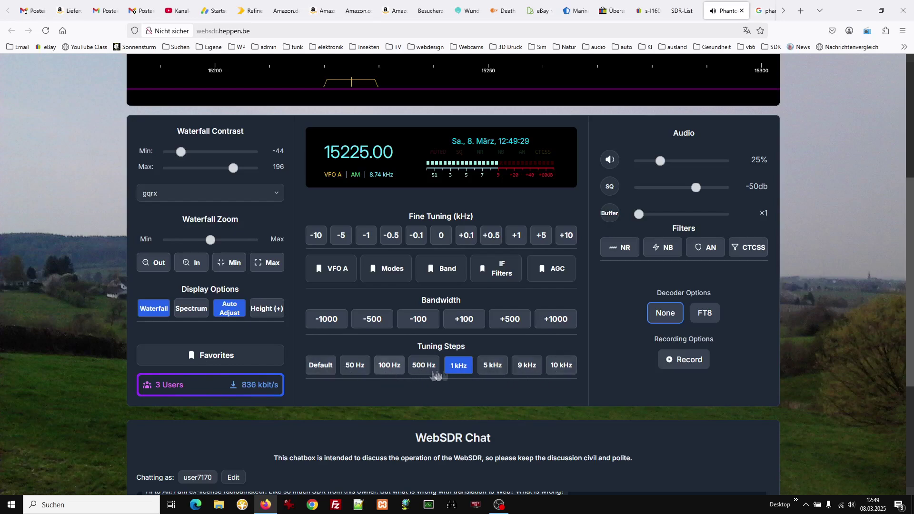
pyautogui.scroll(1, 612, 378)
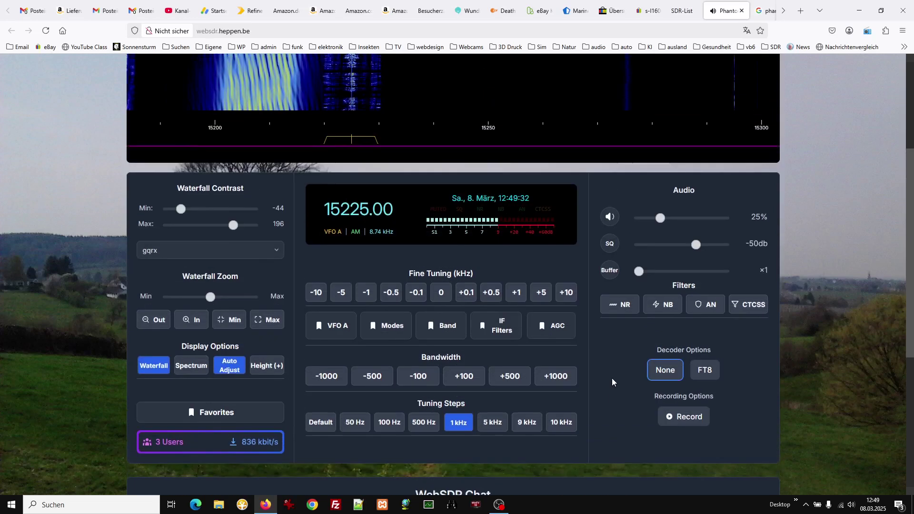
pyautogui.scroll(-1, 612, 378)
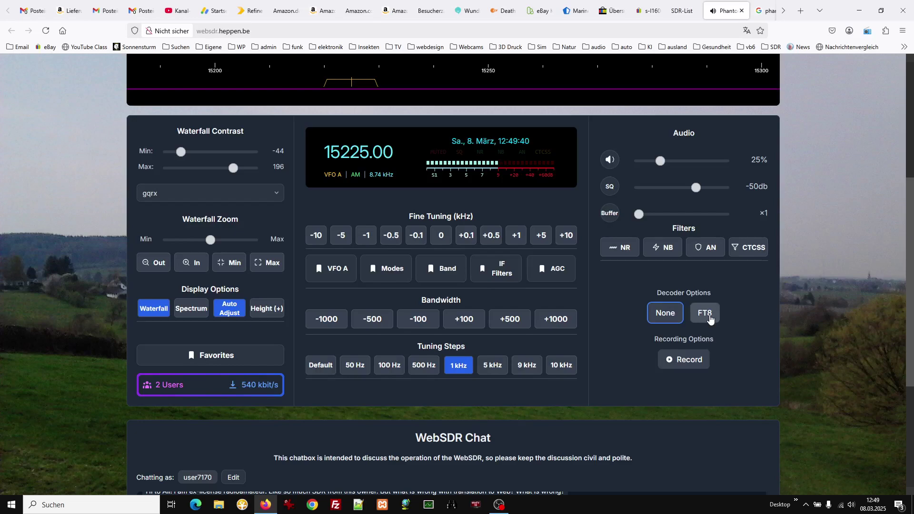
pyautogui.scroll(3, 788, 315)
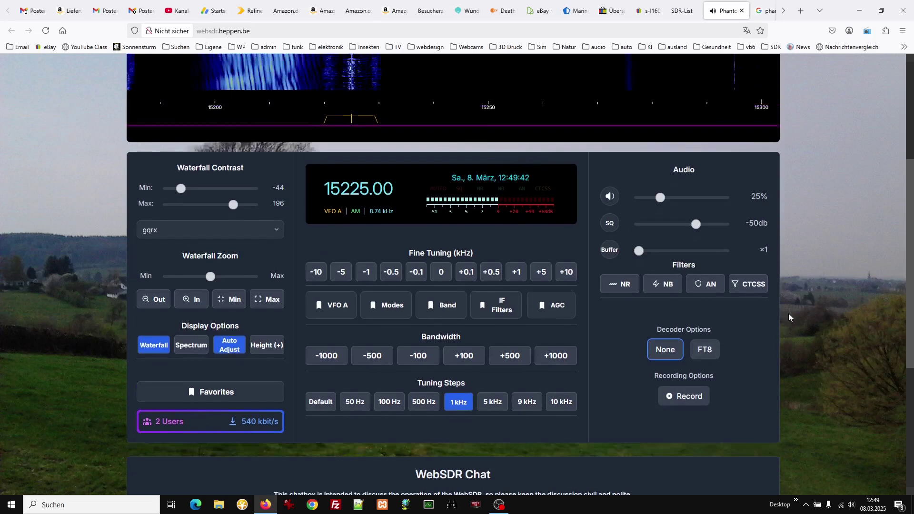
pyautogui.scroll(-1, 786, 302)
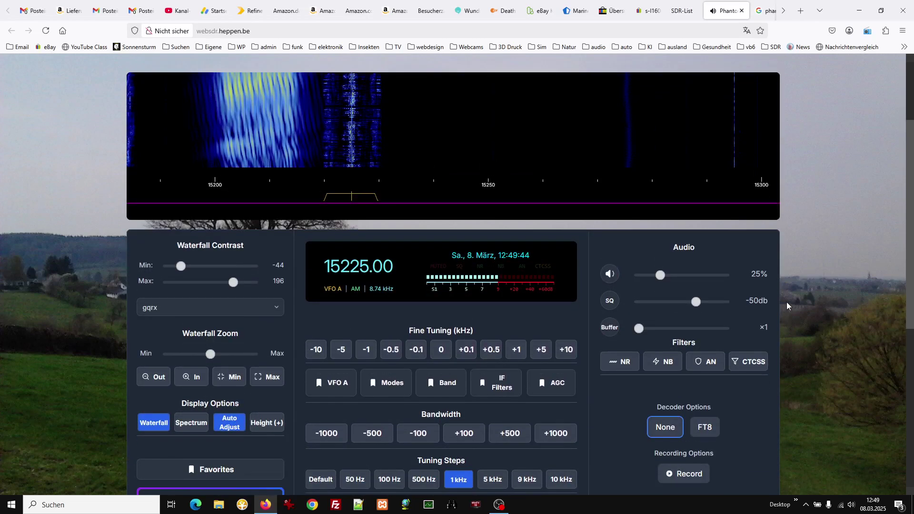
pyautogui.scroll(-1, 336, 268)
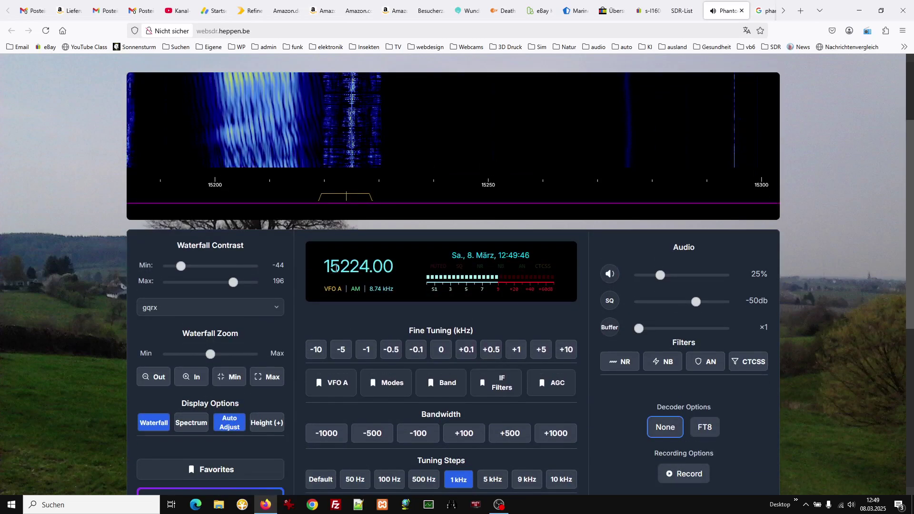
# Retune to 14224.00 kHz in the 20 m band, then nudge up to 14226.05 kHz USB
pyautogui.click(335, 268)
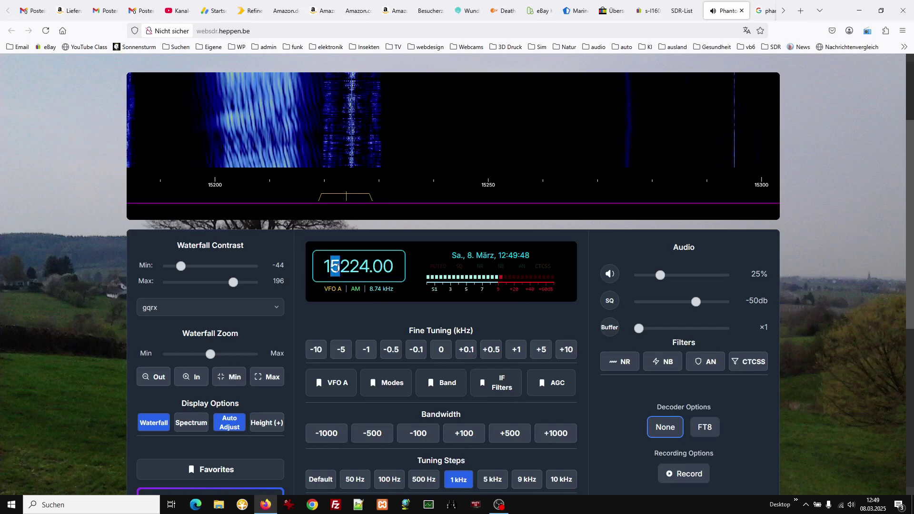
pyautogui.write('4')
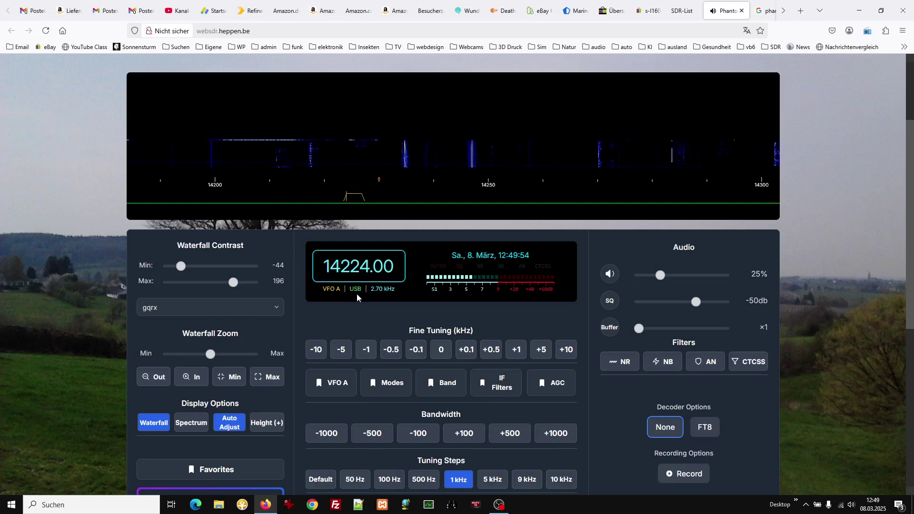
pyautogui.scroll(3, 105, 240)
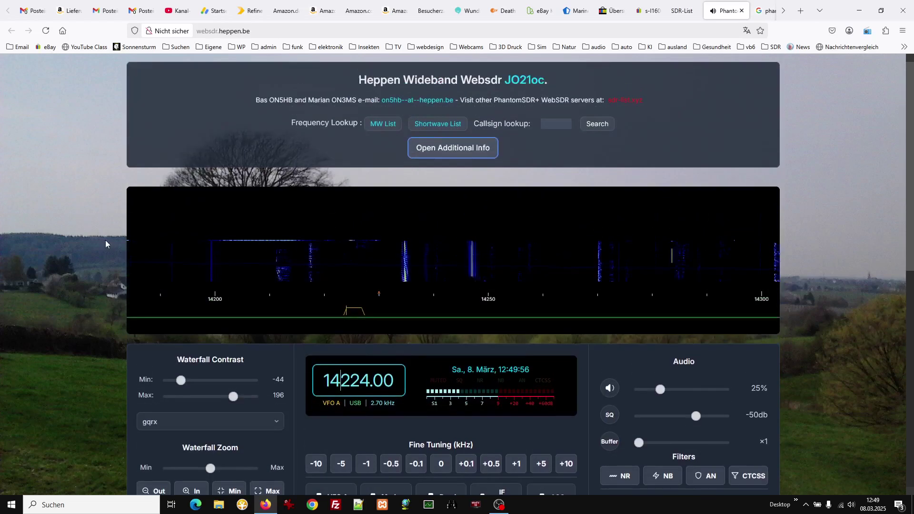
pyautogui.scroll(-2, 103, 241)
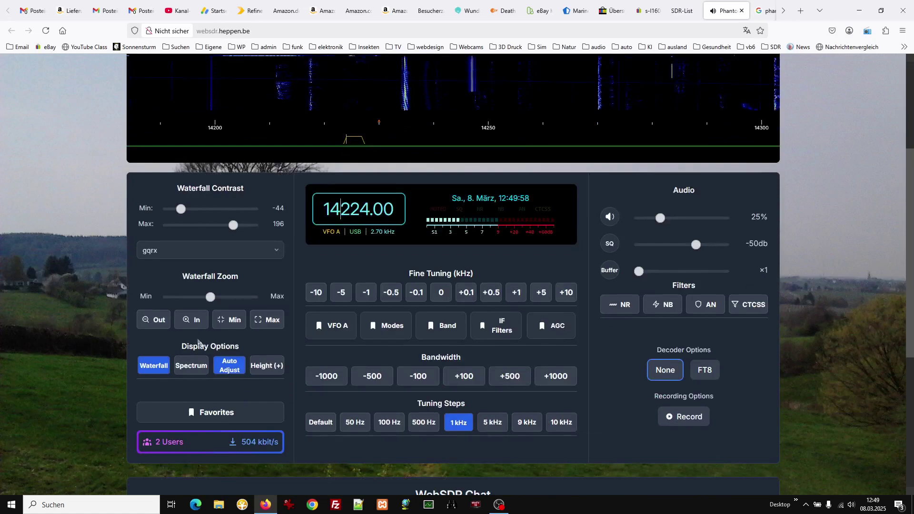
pyautogui.scroll(1, 98, 304)
pyautogui.scroll(2, 98, 304)
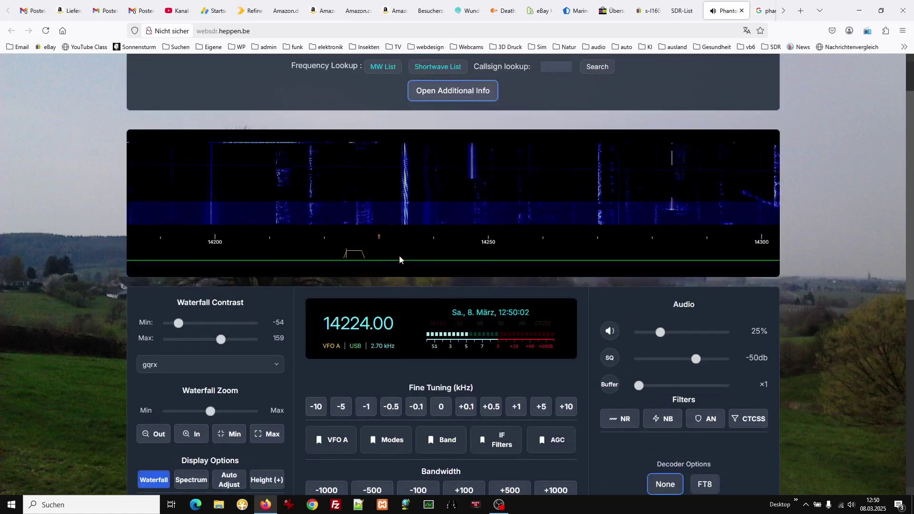
pyautogui.moveTo(356, 251); pyautogui.dragTo(365, 252)
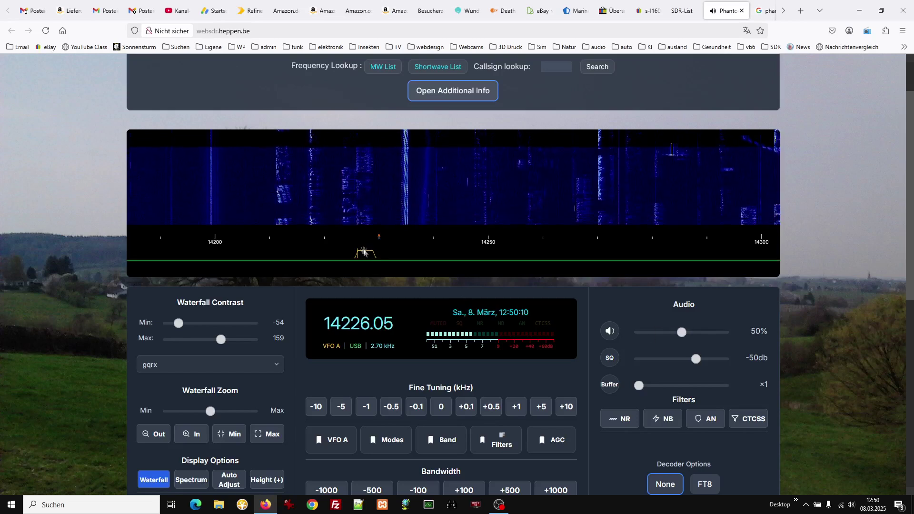
# Tune up the 20 m band via 14265 kHz to the station at 14288.06 kHz USB
pyautogui.moveTo(366, 252); pyautogui.dragTo(365, 251)
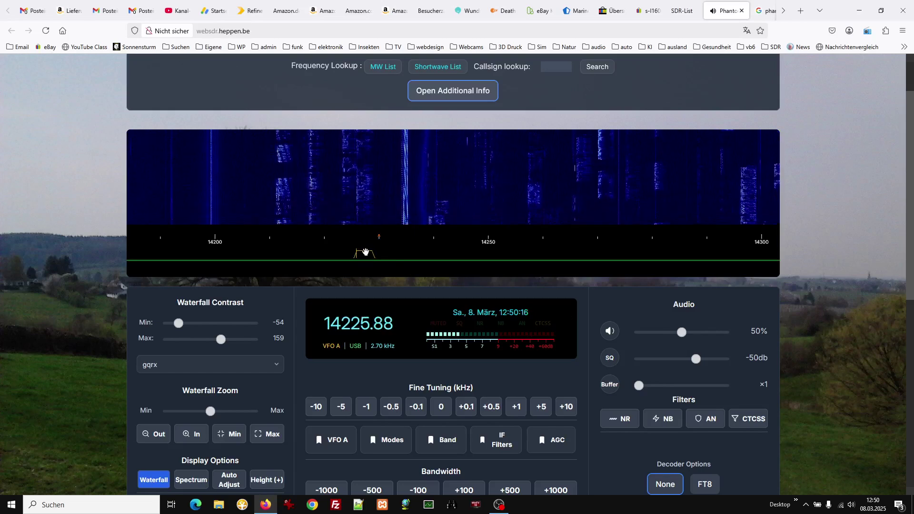
pyautogui.scroll(1, 366, 252)
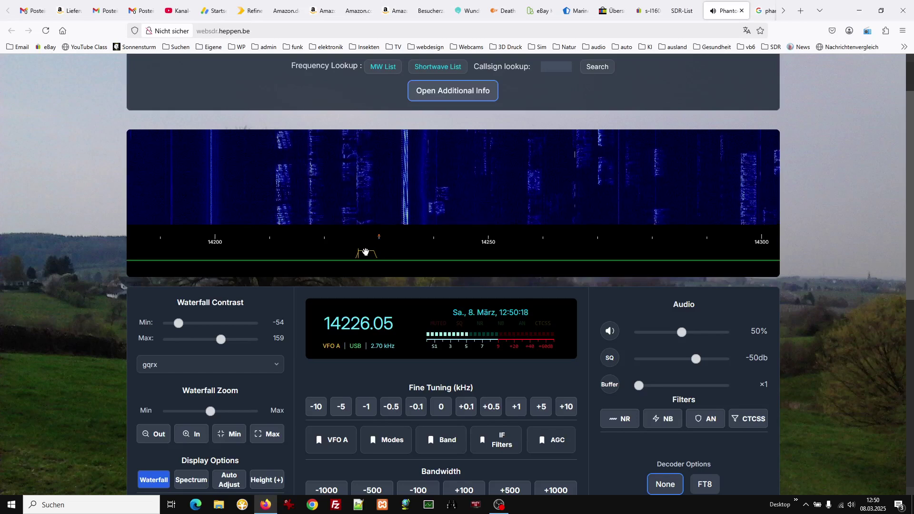
pyautogui.scroll(3, 366, 256)
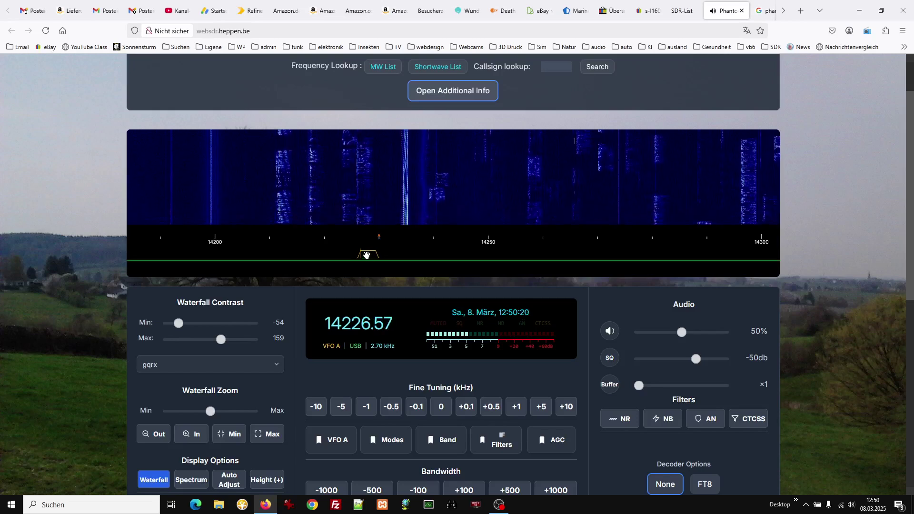
pyautogui.scroll(-2, 366, 255)
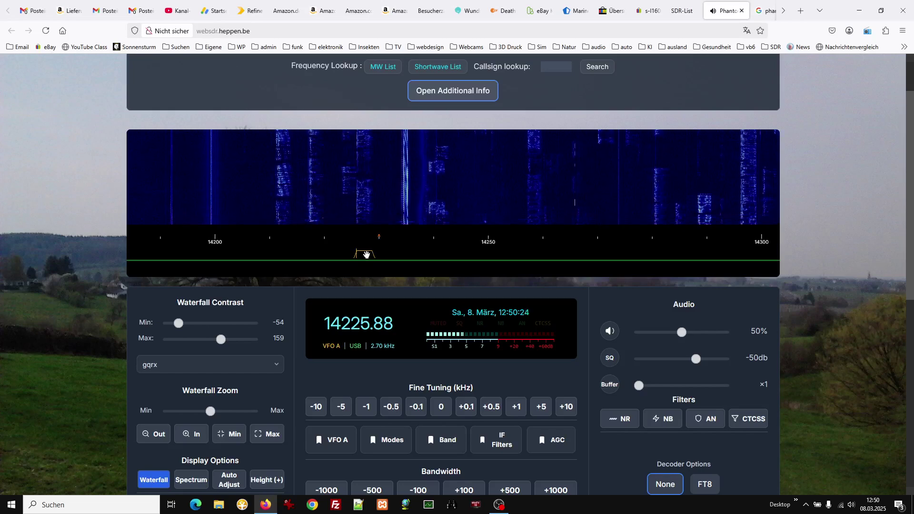
pyautogui.scroll(-1, 366, 254)
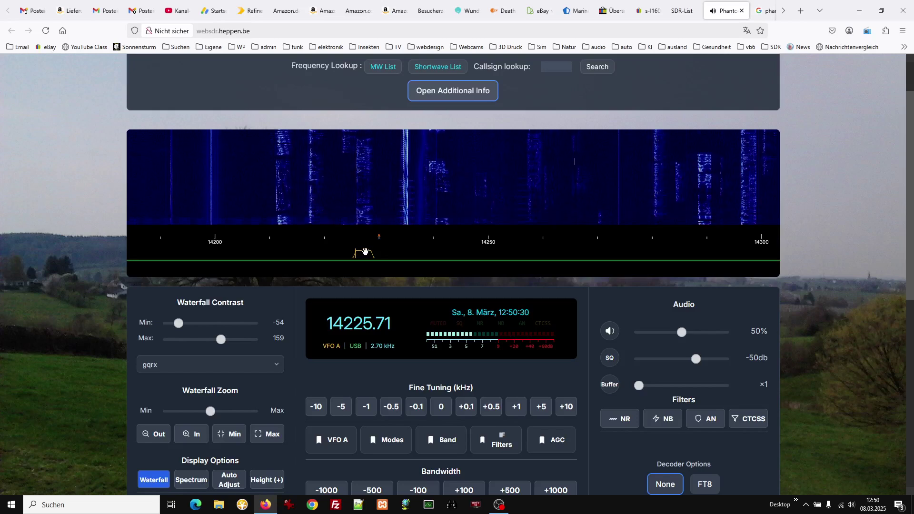
pyautogui.scroll(-1, 364, 251)
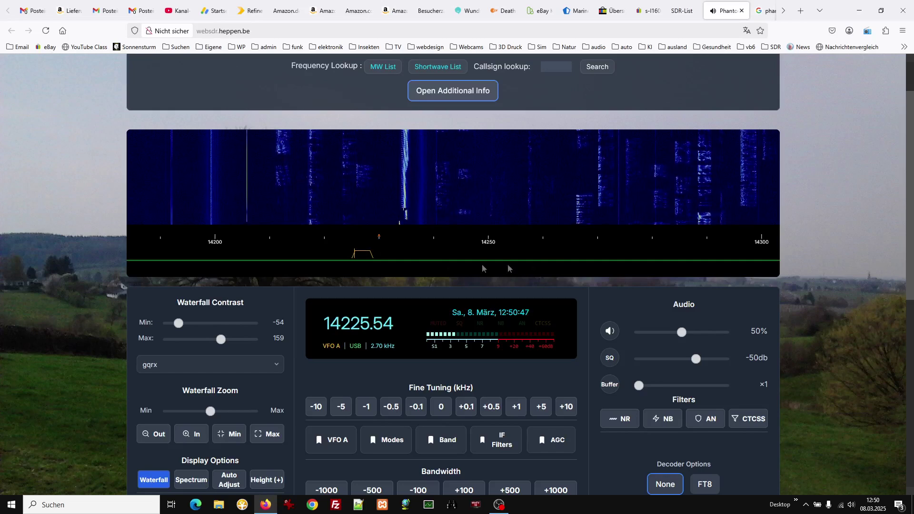
pyautogui.moveTo(575, 247); pyautogui.dragTo(581, 253)
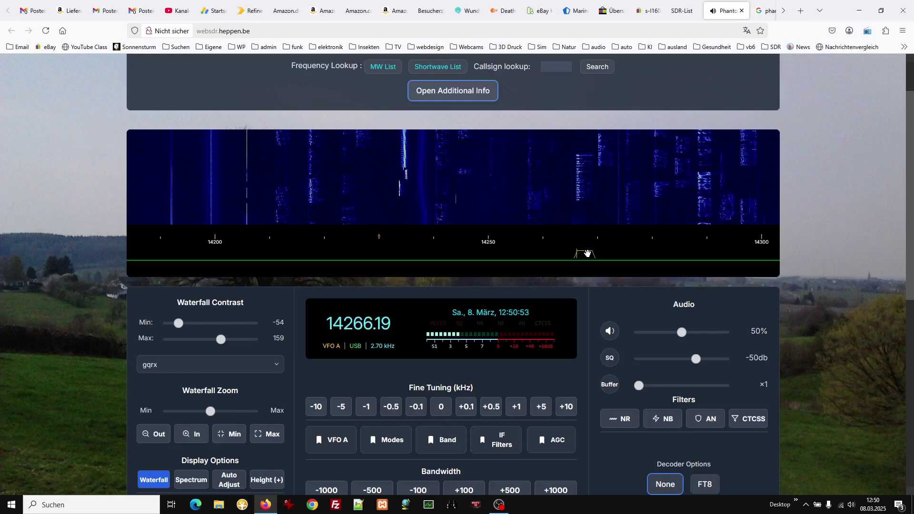
pyautogui.click(700, 257)
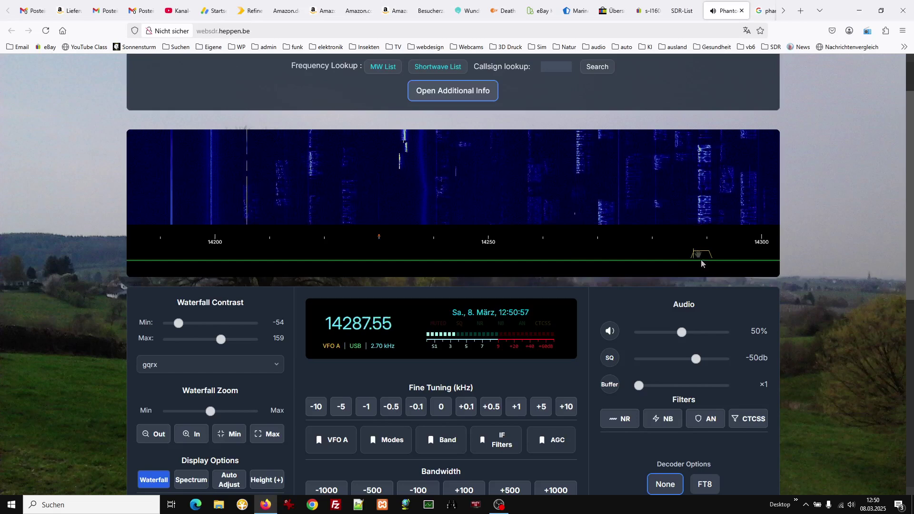
pyautogui.moveTo(700, 252); pyautogui.dragTo(707, 251)
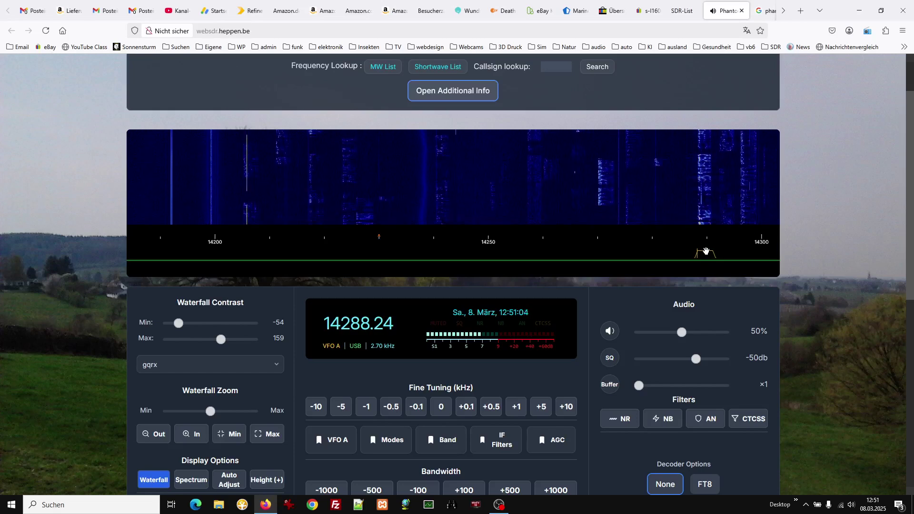
pyautogui.moveTo(707, 252); pyautogui.dragTo(706, 251)
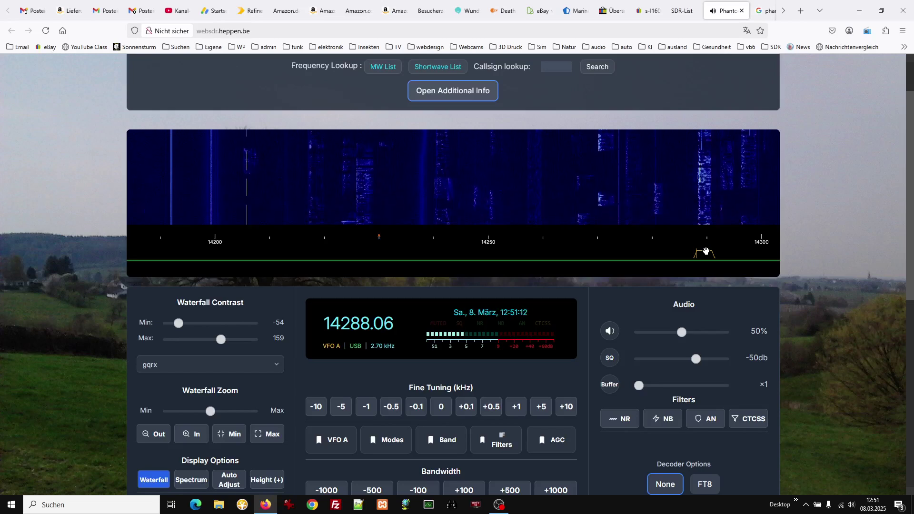
# Lower the receiver volume from 50% to 27%
pyautogui.scroll(-1, 806, 271)
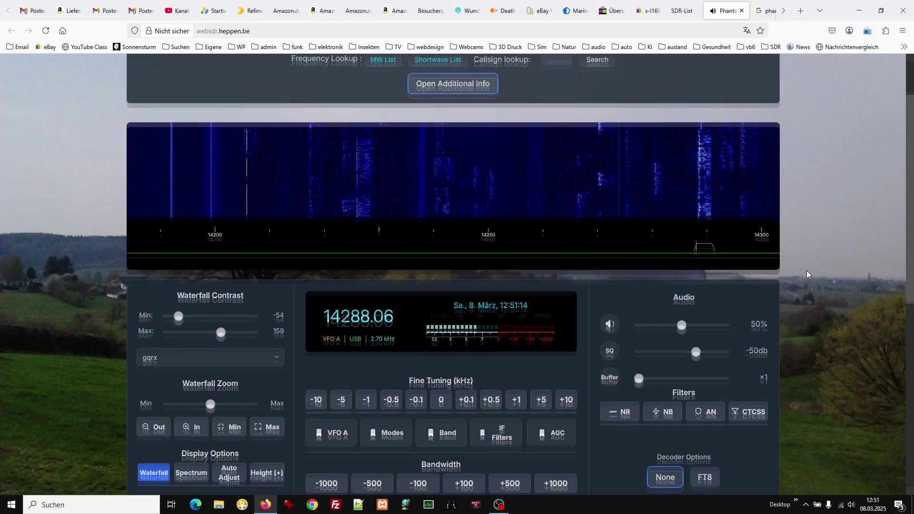
pyautogui.scroll(-3, 807, 273)
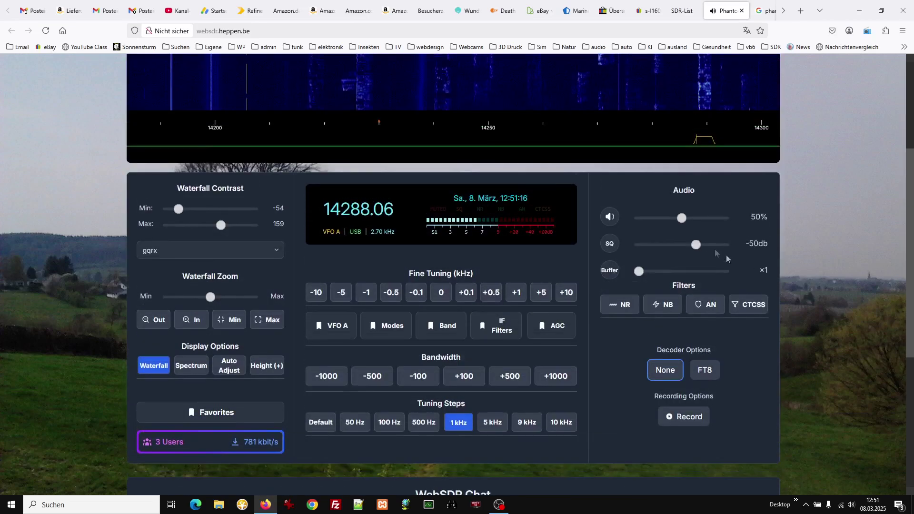
pyautogui.moveTo(682, 219); pyautogui.dragTo(662, 222)
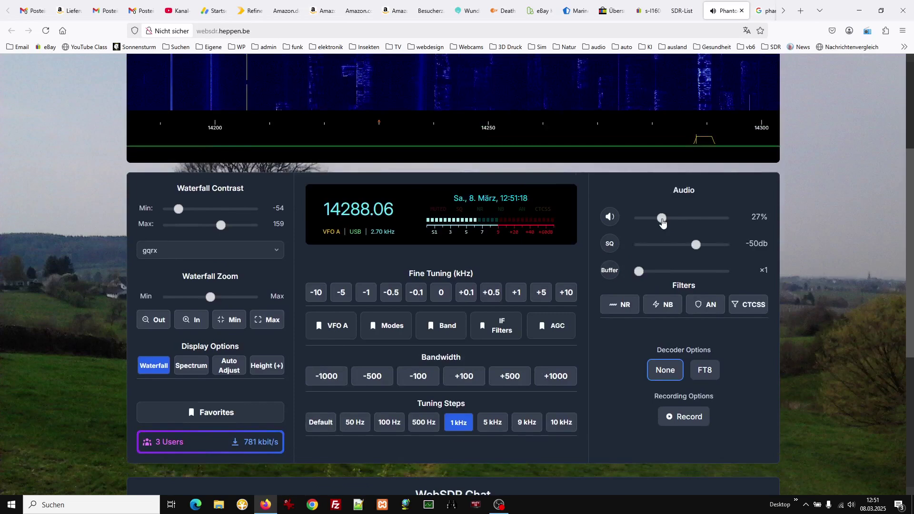
# Send the greeting 'Hi, how are you?' to the chat
pyautogui.scroll(-5, 810, 226)
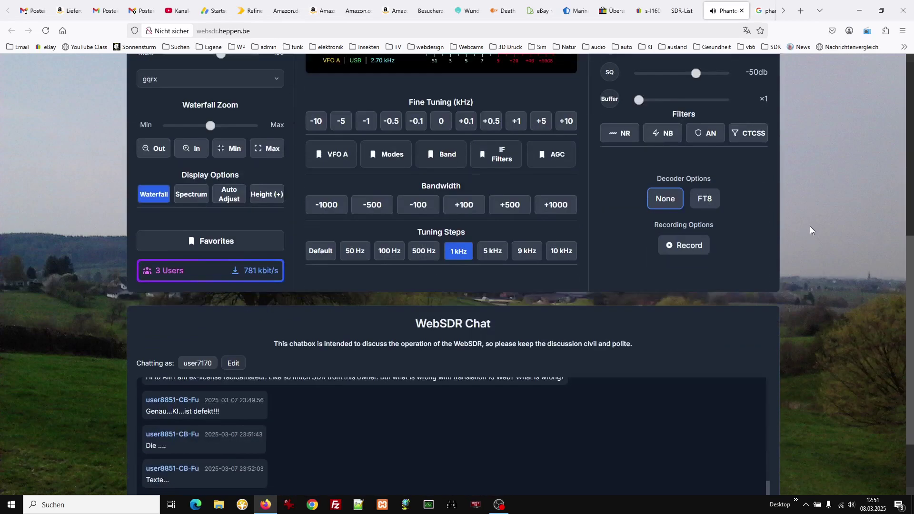
pyautogui.scroll(2, 810, 226)
pyautogui.scroll(-4, 809, 226)
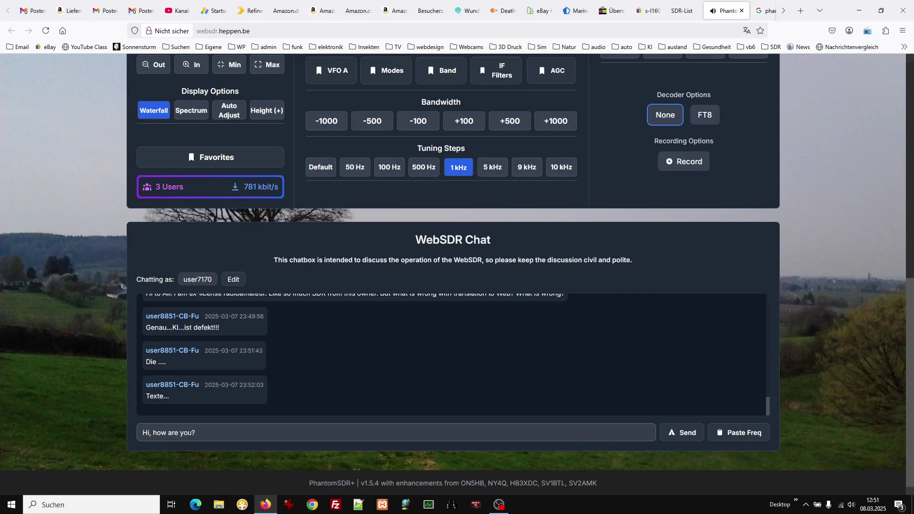
pyautogui.click(686, 435)
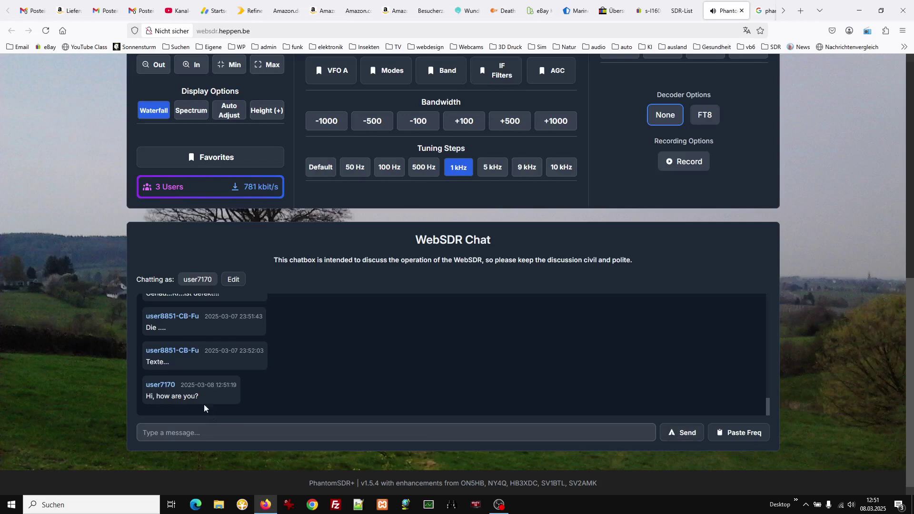
# Scroll back to the Heppen page header with MW List, Shortwave List and Callsign lookup links
pyautogui.scroll(3, 823, 303)
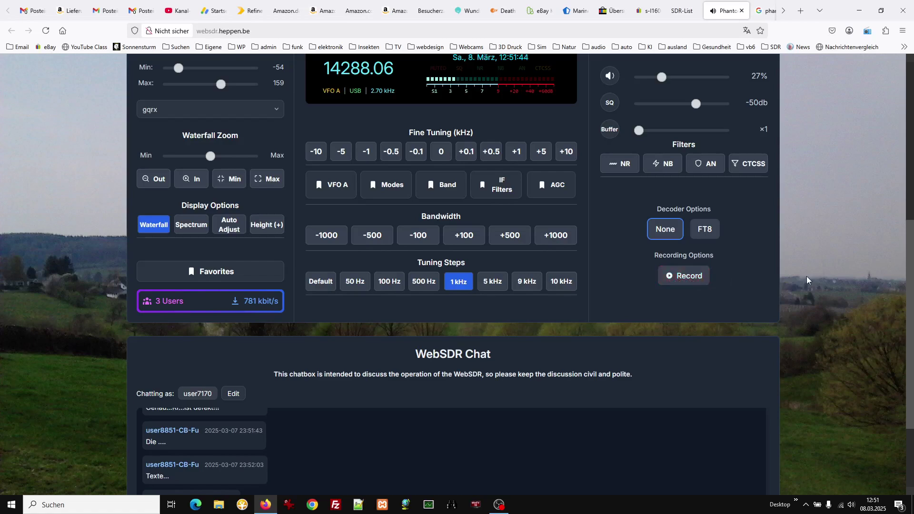
pyautogui.scroll(5, 807, 277)
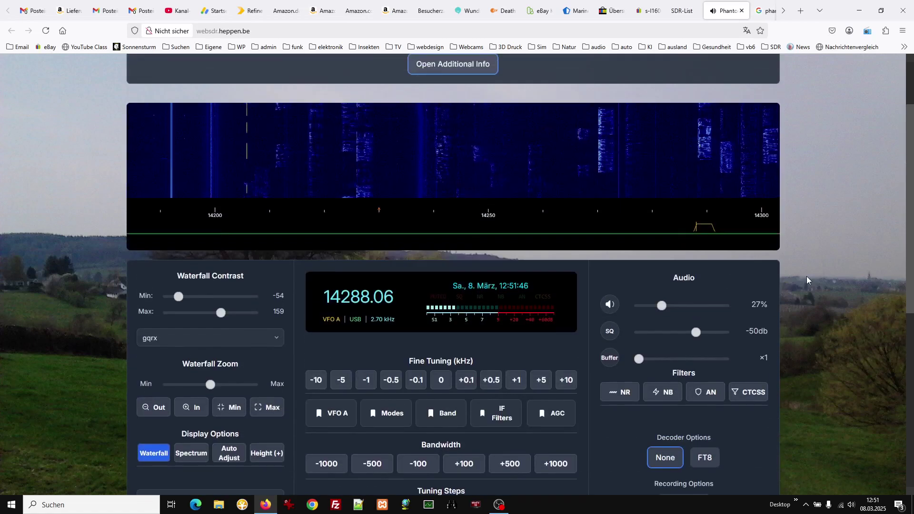
pyautogui.scroll(2, 806, 276)
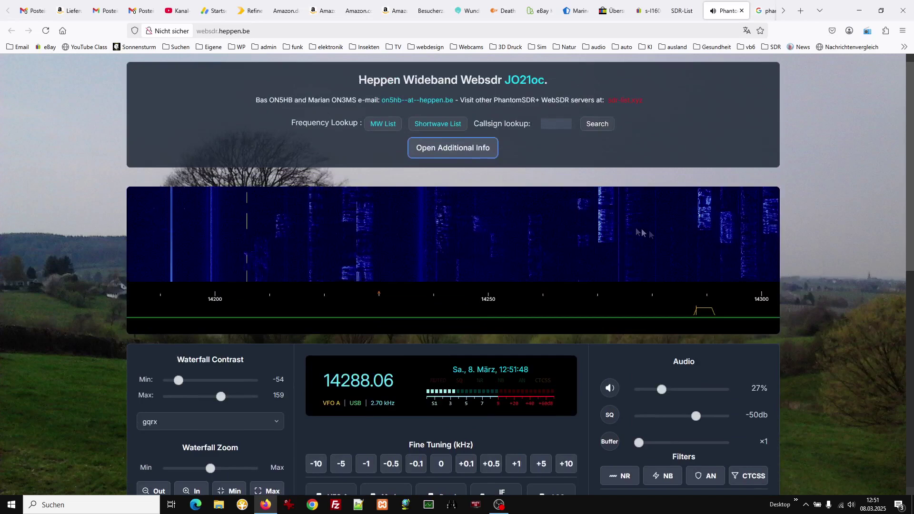
# Close the Heppen WebSDR tab and return to the SDR-List directory
pyautogui.click(681, 10)
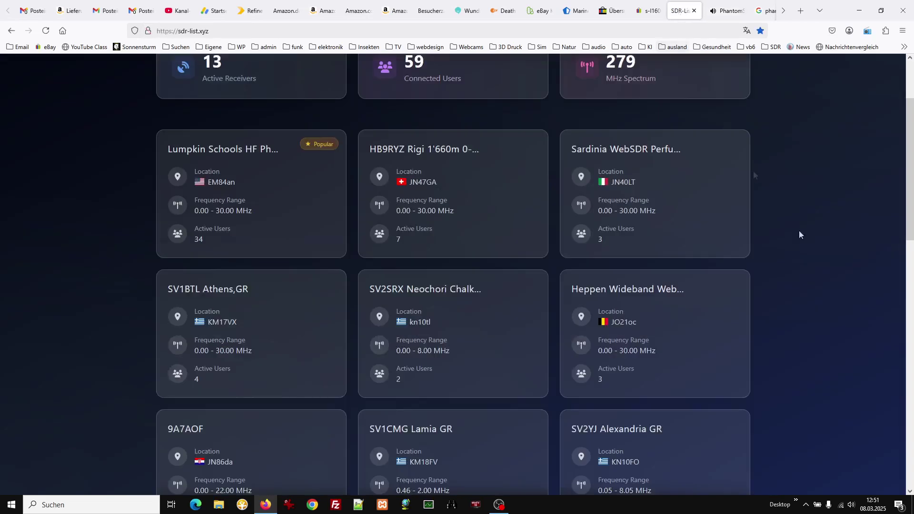
pyautogui.scroll(2, 798, 235)
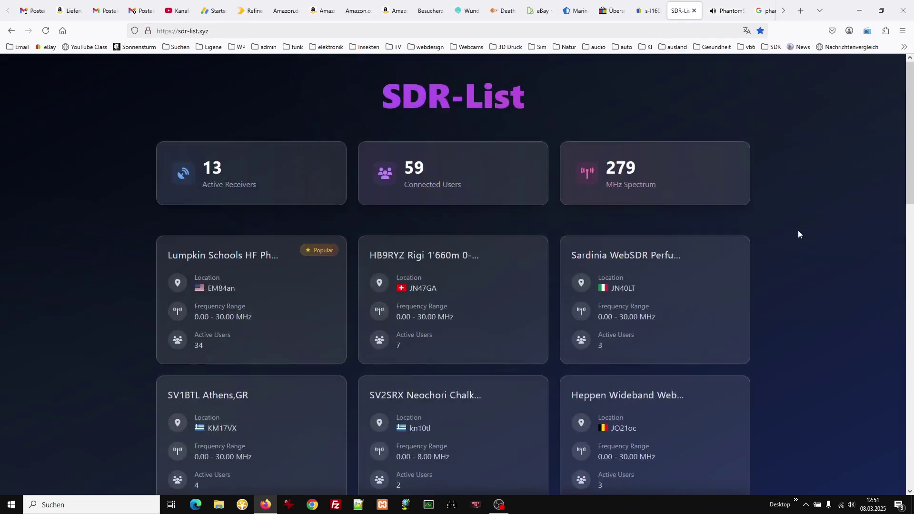
pyautogui.scroll(-2, 798, 233)
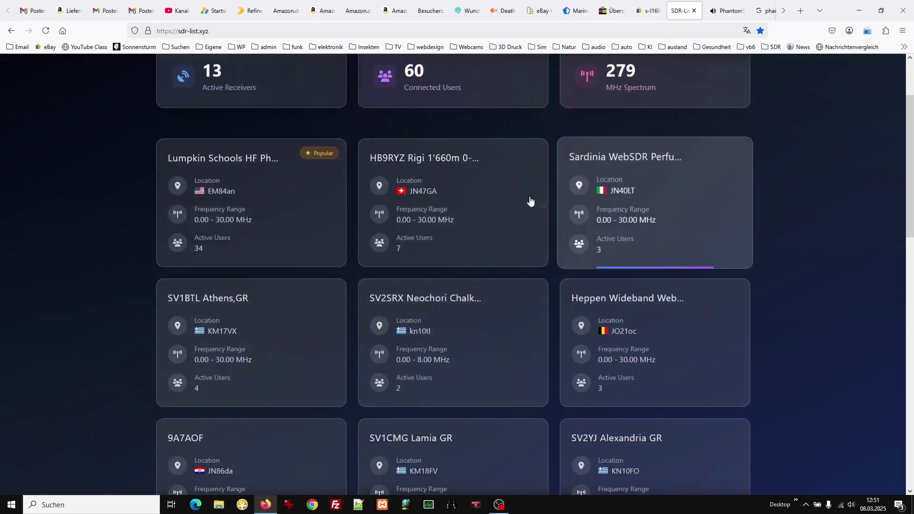
pyautogui.click(726, 11)
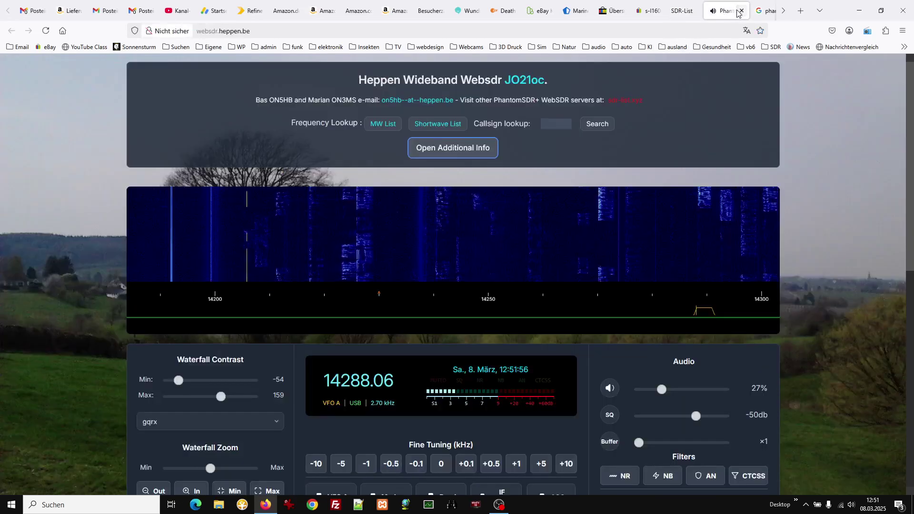
pyautogui.click(741, 11)
pyautogui.click(691, 10)
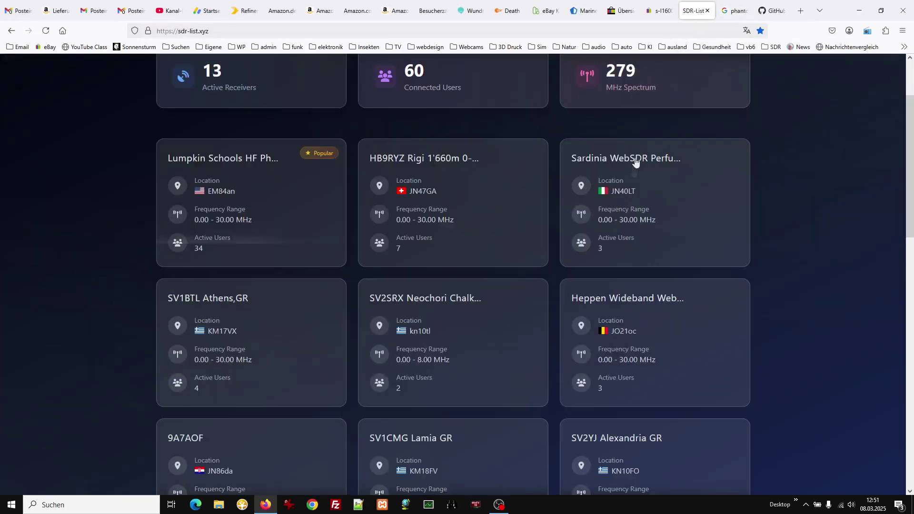
# Open the HB9RYZ Rigi receiver in a new tab, decline translation, and enable its audio
pyautogui.rightClick(486, 228)
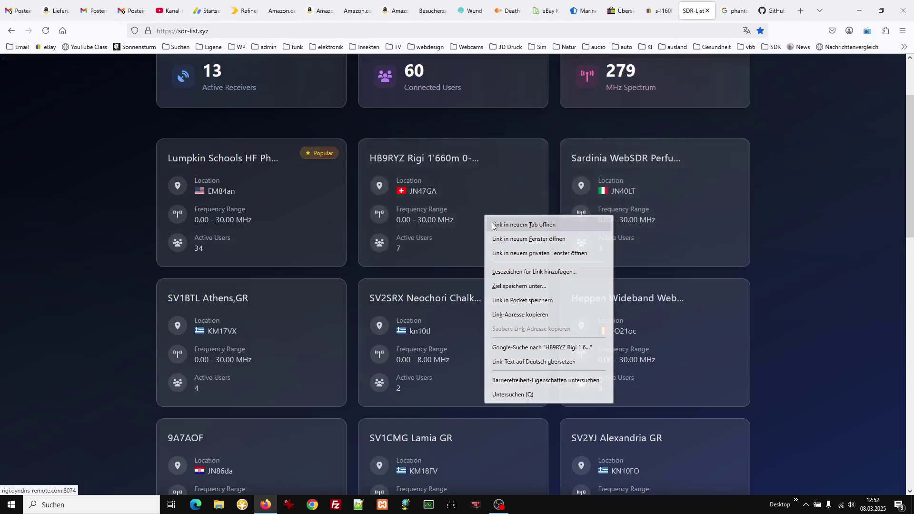
pyautogui.click(493, 229)
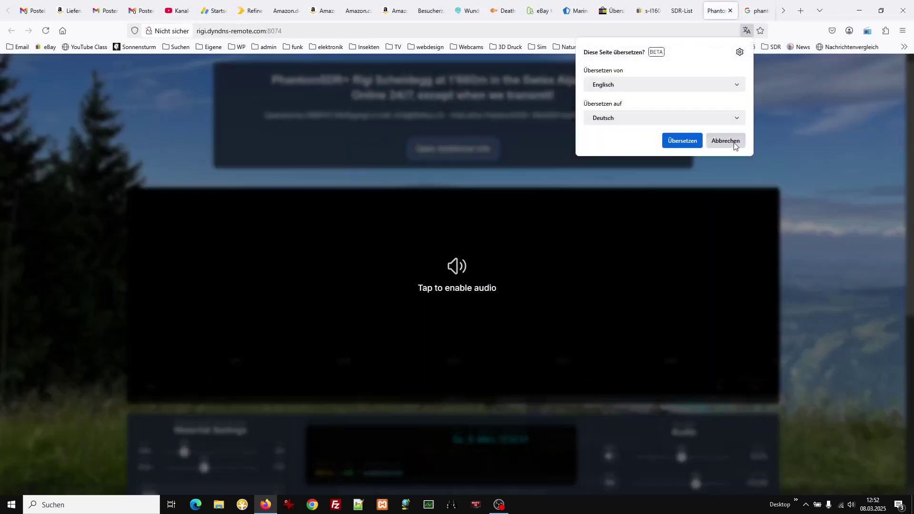
pyautogui.click(733, 141)
pyautogui.click(508, 284)
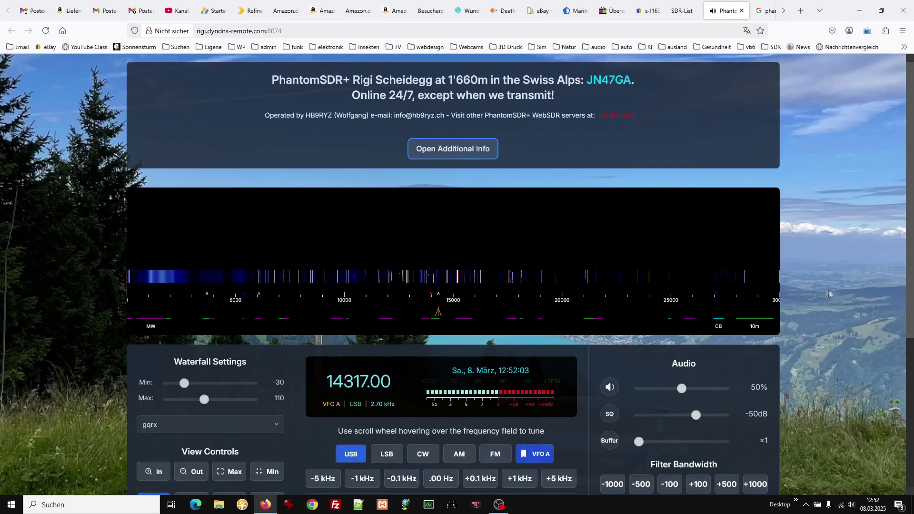
# Show and hide the Rigi station's additional info, then scroll down to the band buttons
pyautogui.click(442, 153)
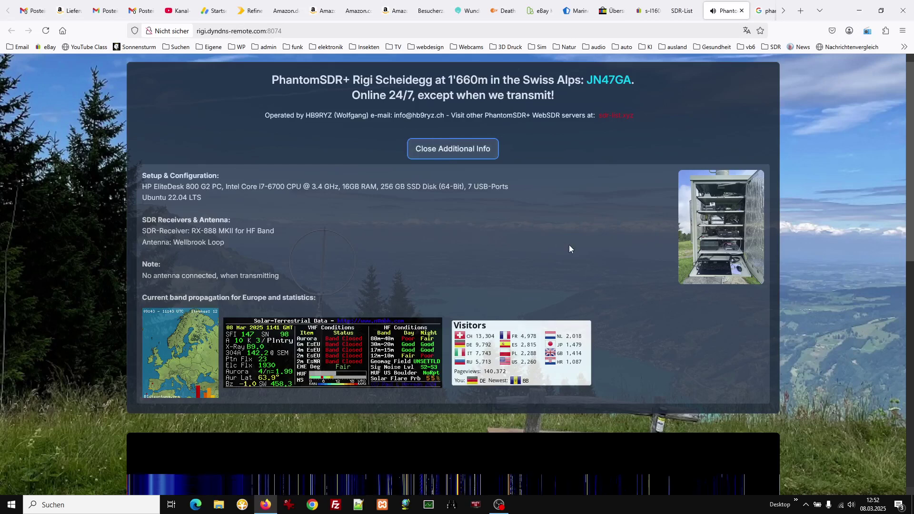
pyautogui.click(493, 154)
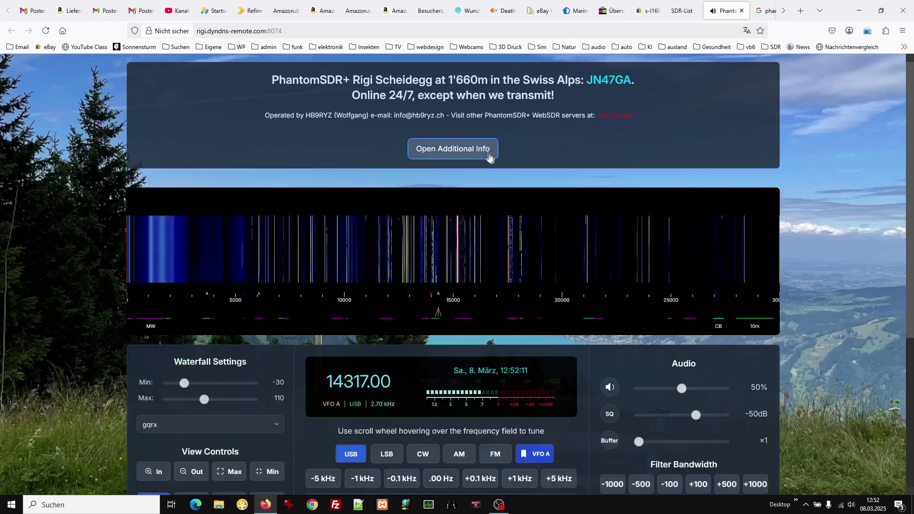
pyautogui.scroll(-2, 794, 255)
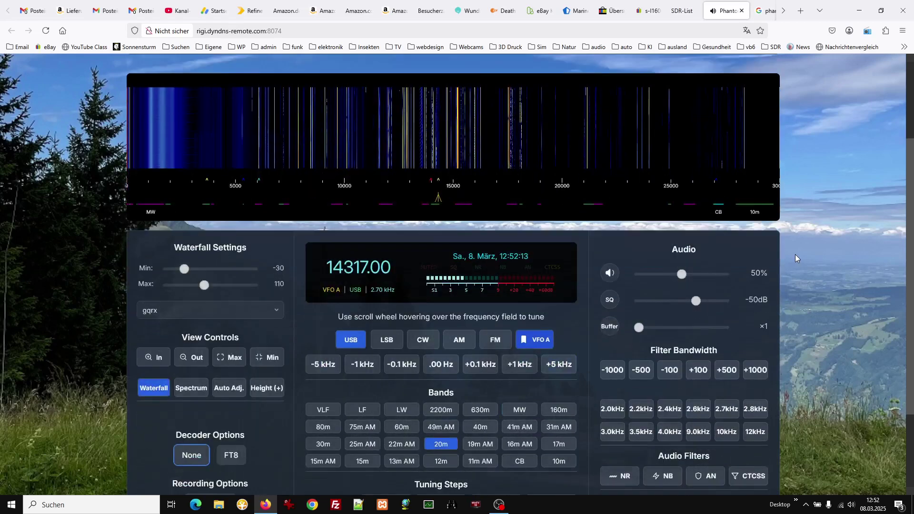
pyautogui.scroll(-2, 794, 254)
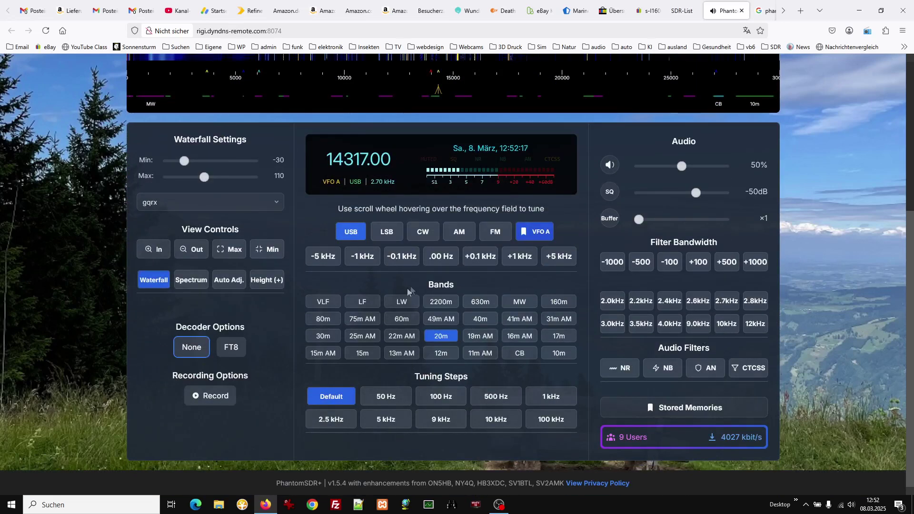
# Step through the 49m AM, 40m, 31m AM and 41m AM bands, ending on 16m AM at 17690.00 kHz
pyautogui.click(440, 320)
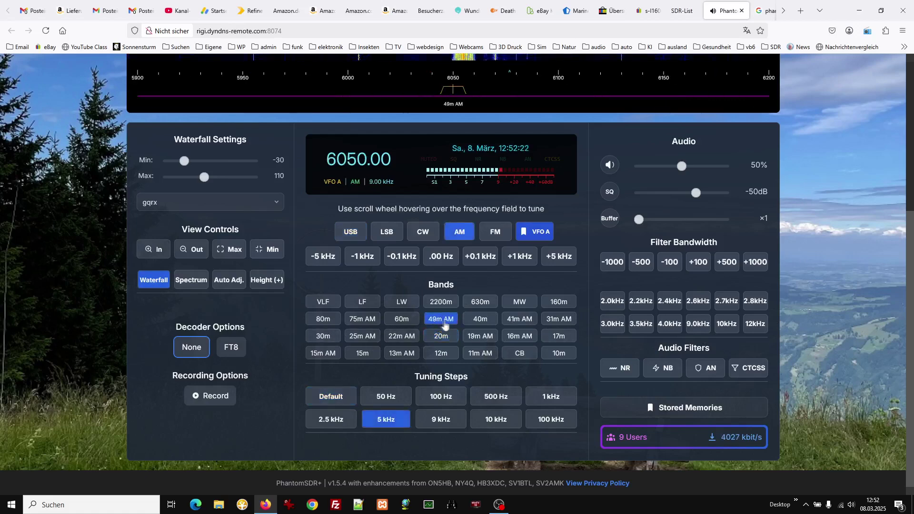
pyautogui.click(472, 325)
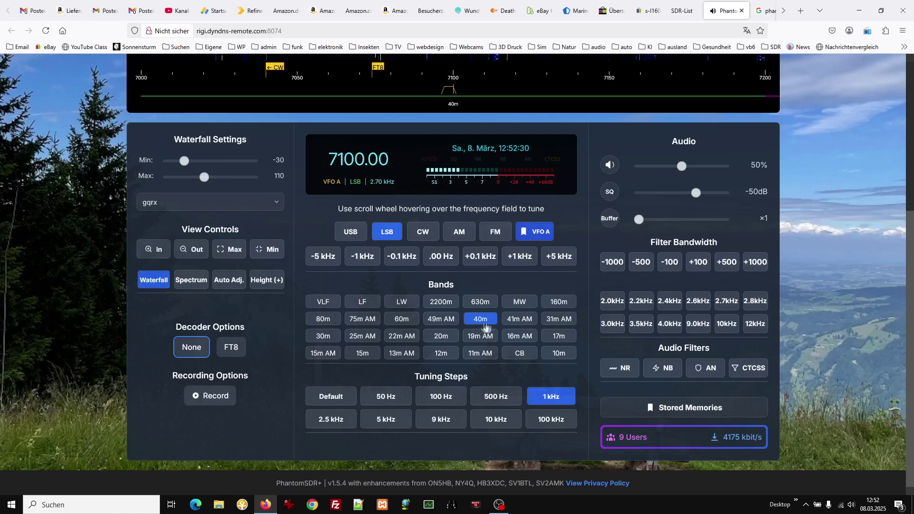
pyautogui.click(550, 323)
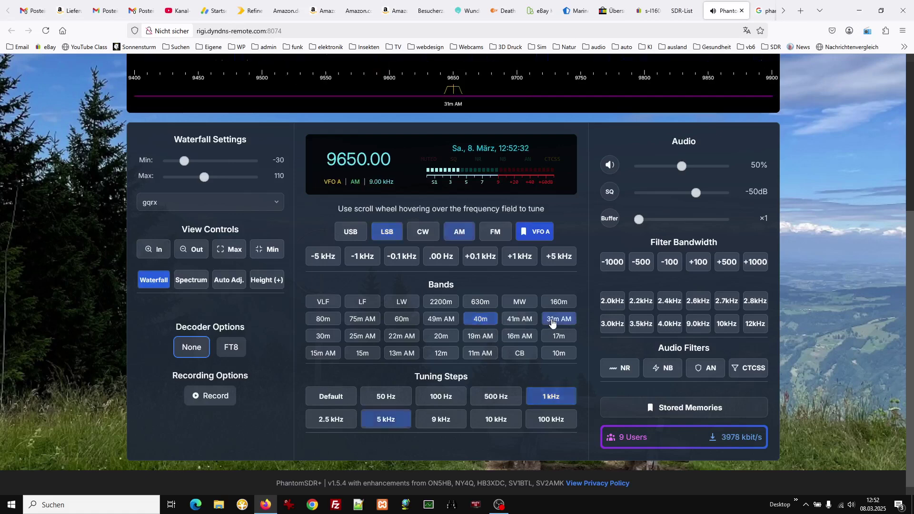
pyautogui.click(525, 322)
pyautogui.click(520, 338)
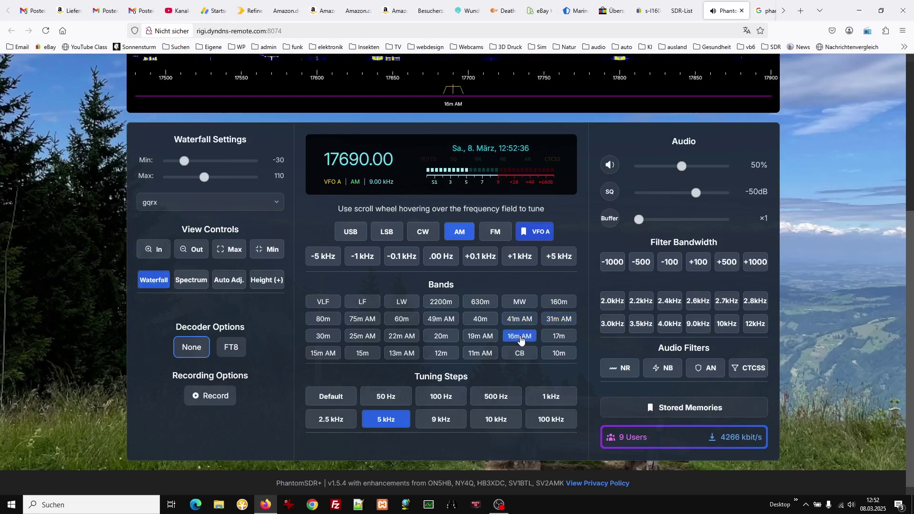
pyautogui.scroll(3, 803, 309)
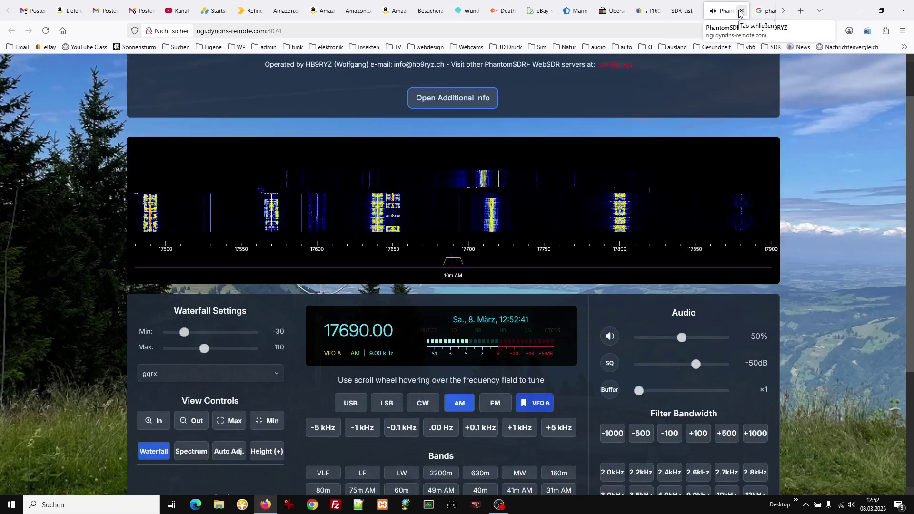
# Tune across 16m signals near 17715, 17800, 17650, 17639 and 17570 kHz, ending at 17489.18 kHz
pyautogui.click(491, 248)
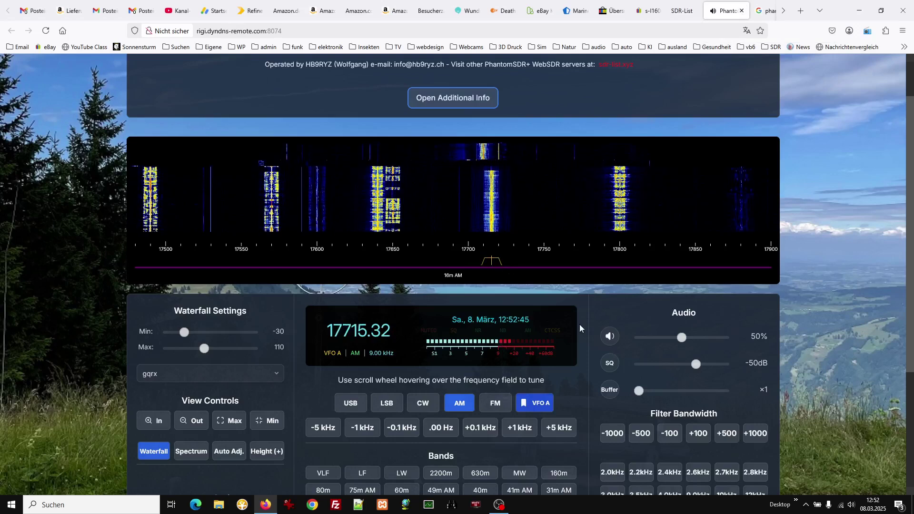
pyautogui.click(621, 270)
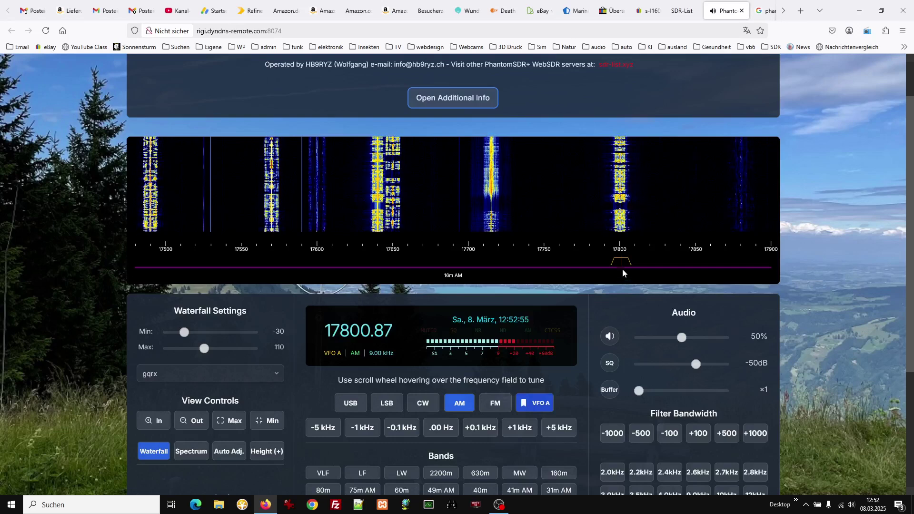
pyautogui.click(392, 268)
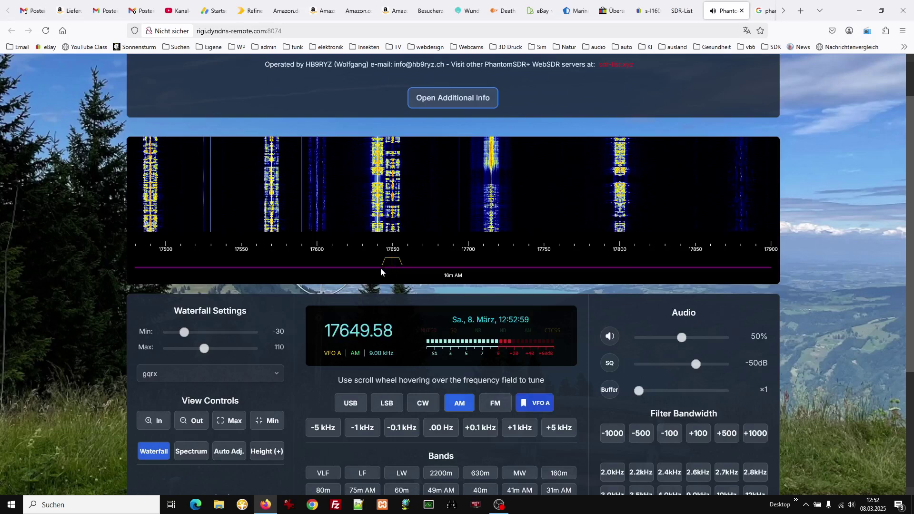
pyautogui.click(376, 265)
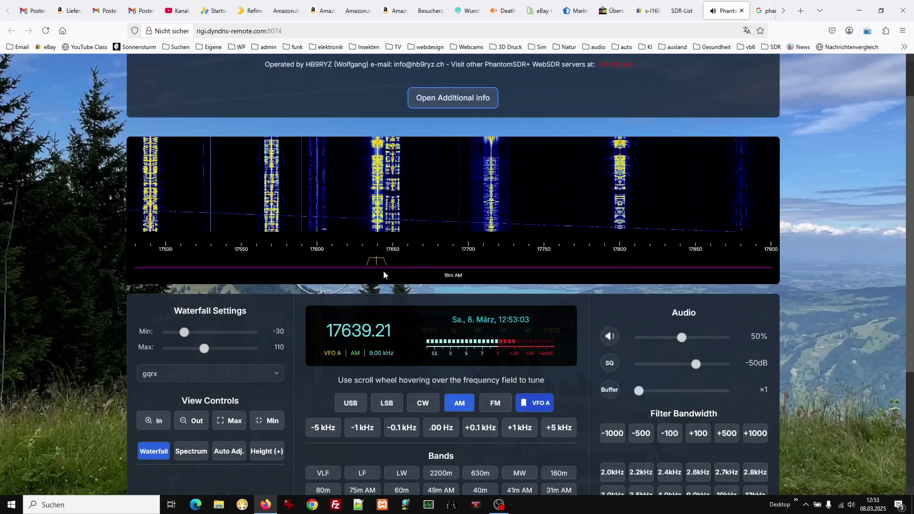
pyautogui.click(273, 265)
pyautogui.scroll(-2, 269, 266)
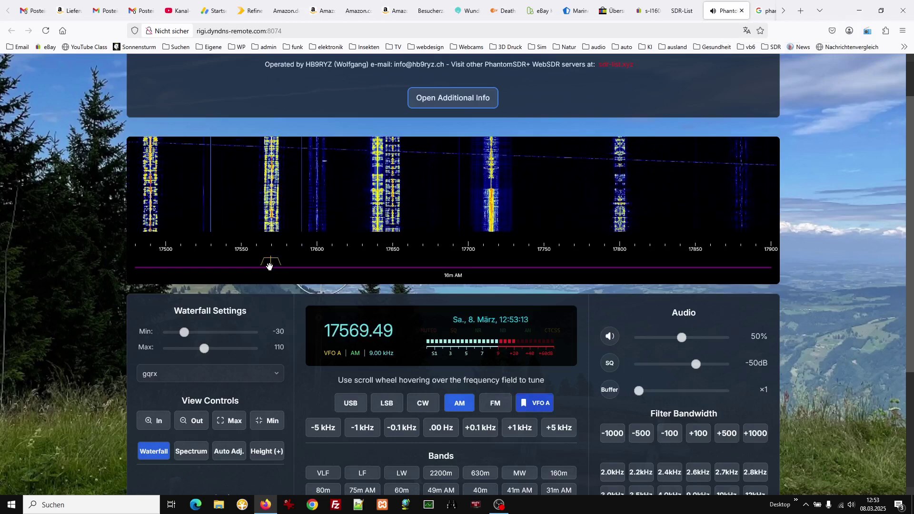
pyautogui.click(148, 267)
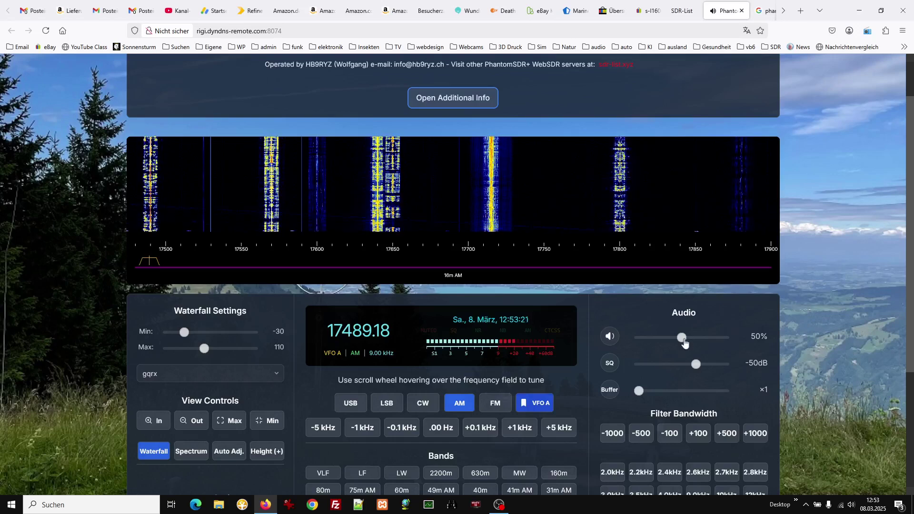
# Lower the audio volume to 29% and go back to the SDR-List directory
pyautogui.moveTo(681, 337); pyautogui.dragTo(663, 340)
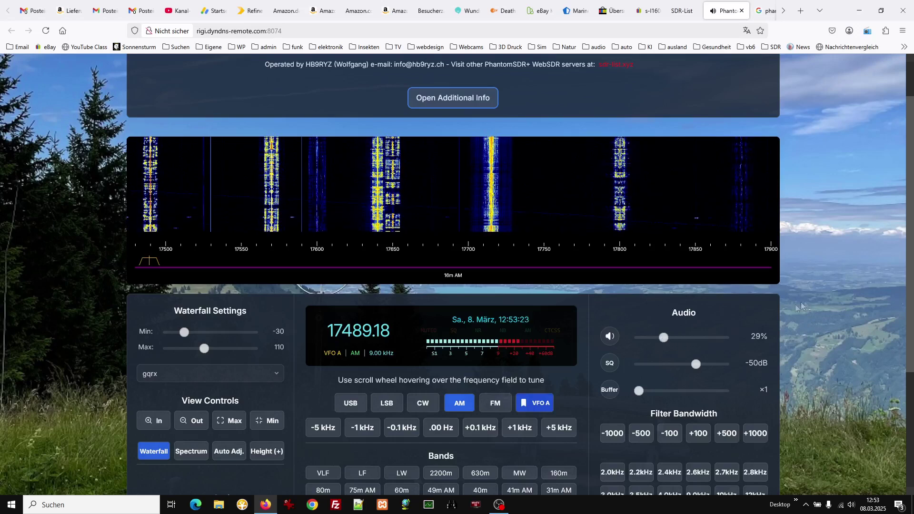
pyautogui.scroll(1, 810, 298)
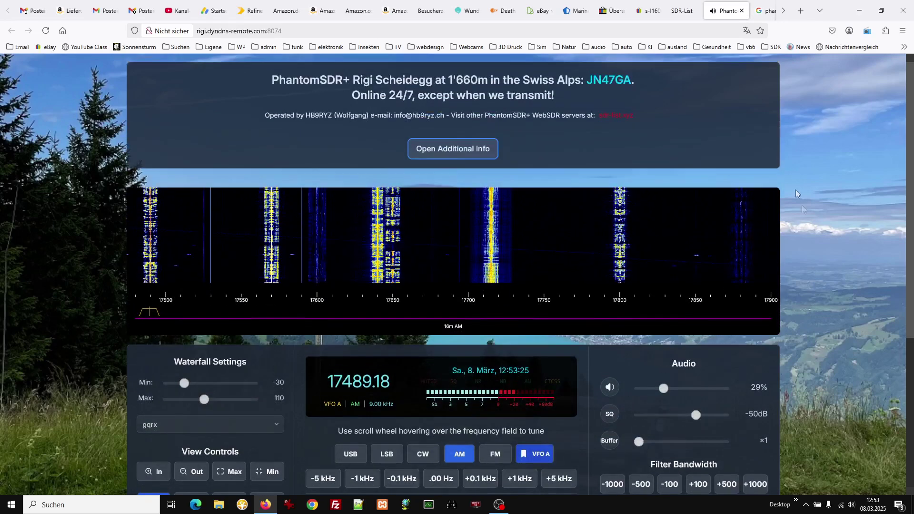
pyautogui.click(683, 10)
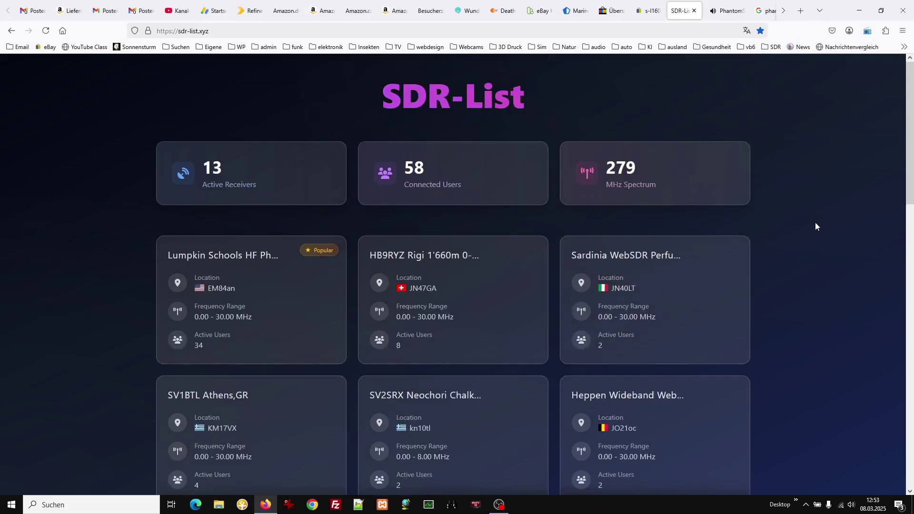
pyautogui.scroll(-4, 814, 223)
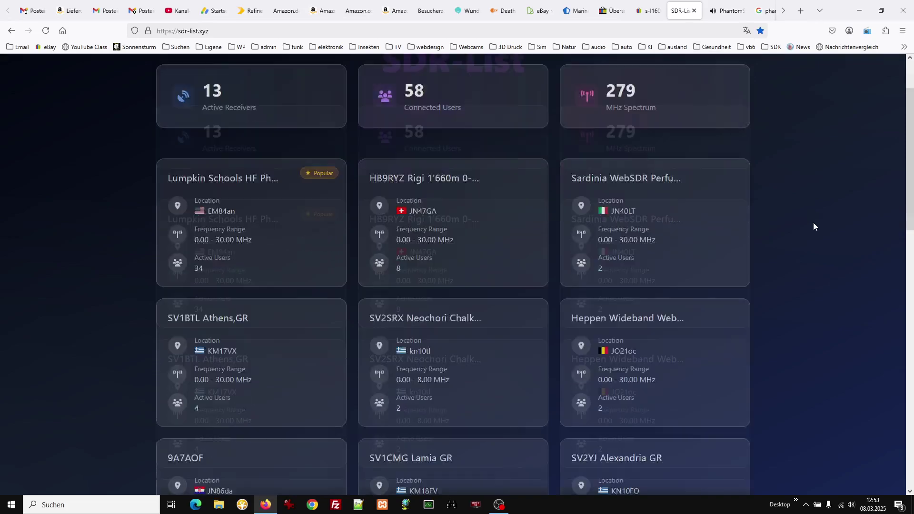
pyautogui.scroll(7, 813, 222)
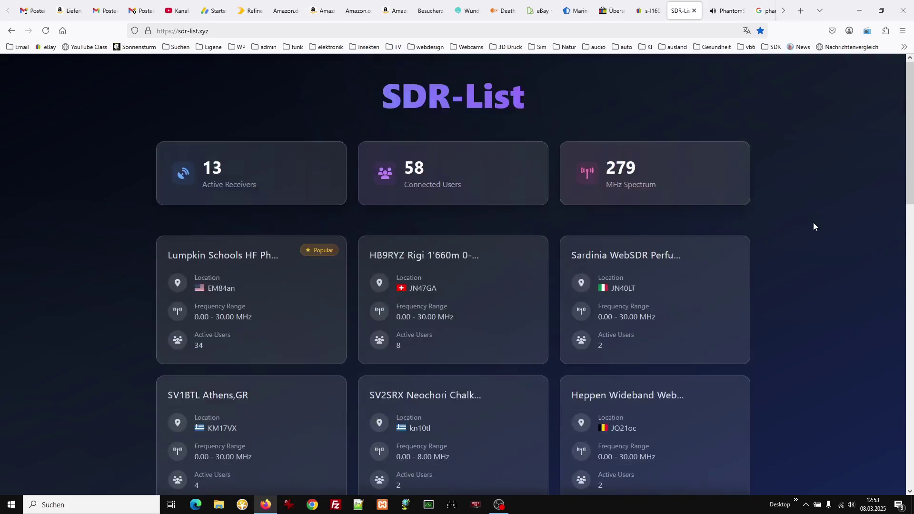